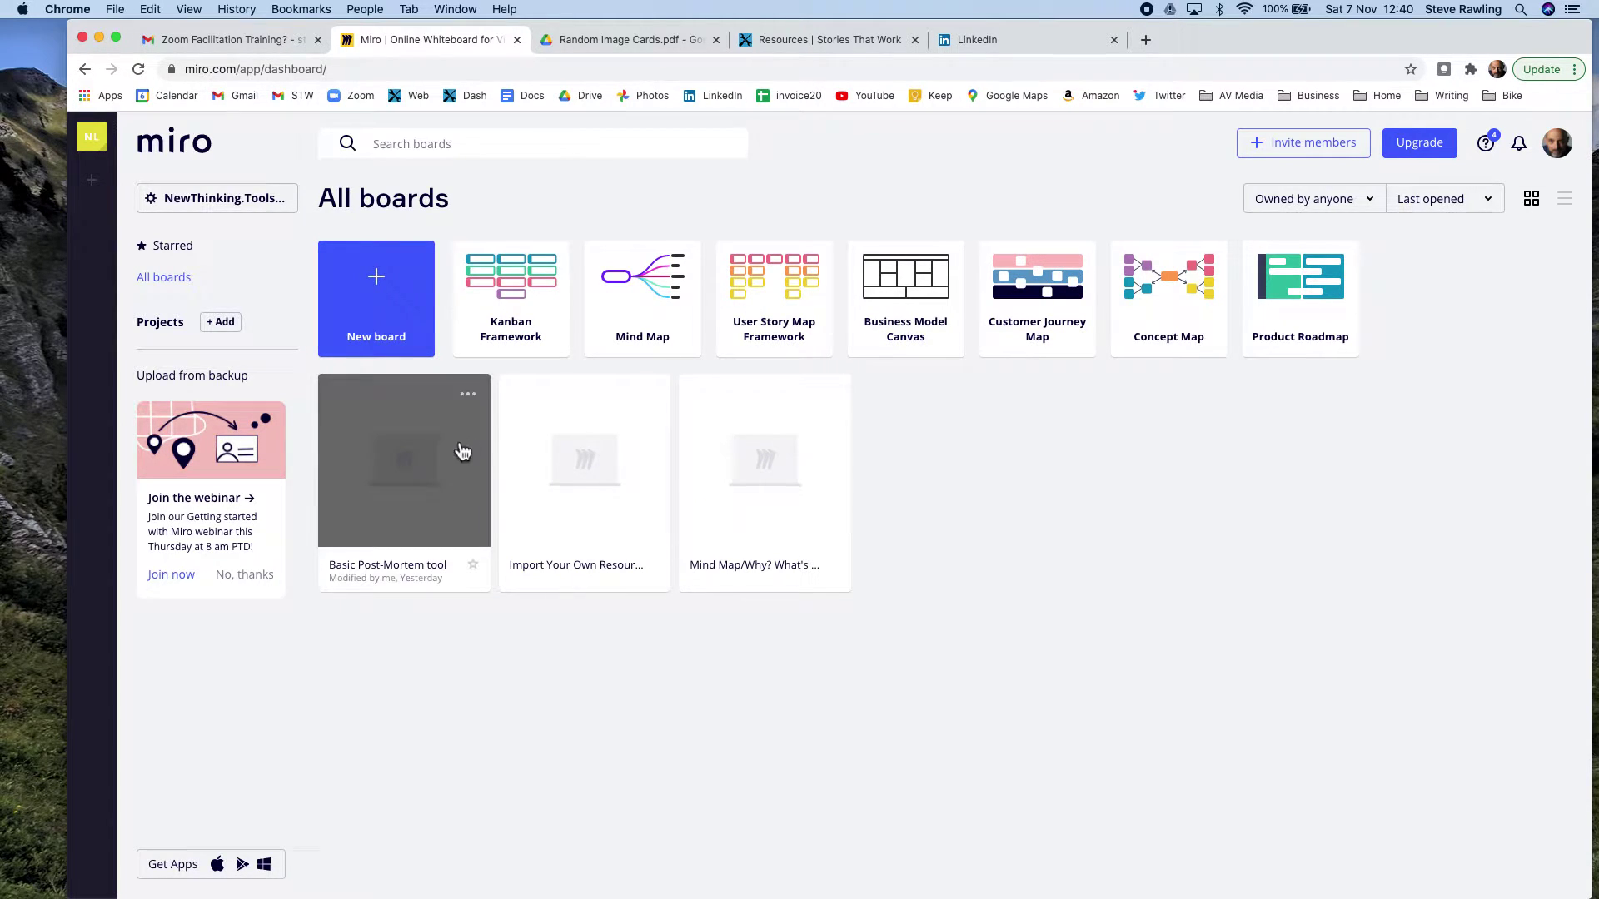
Step: Open the Basic Post-Mortem tool board from the dashboard and adjust the zoom
click(435, 487)
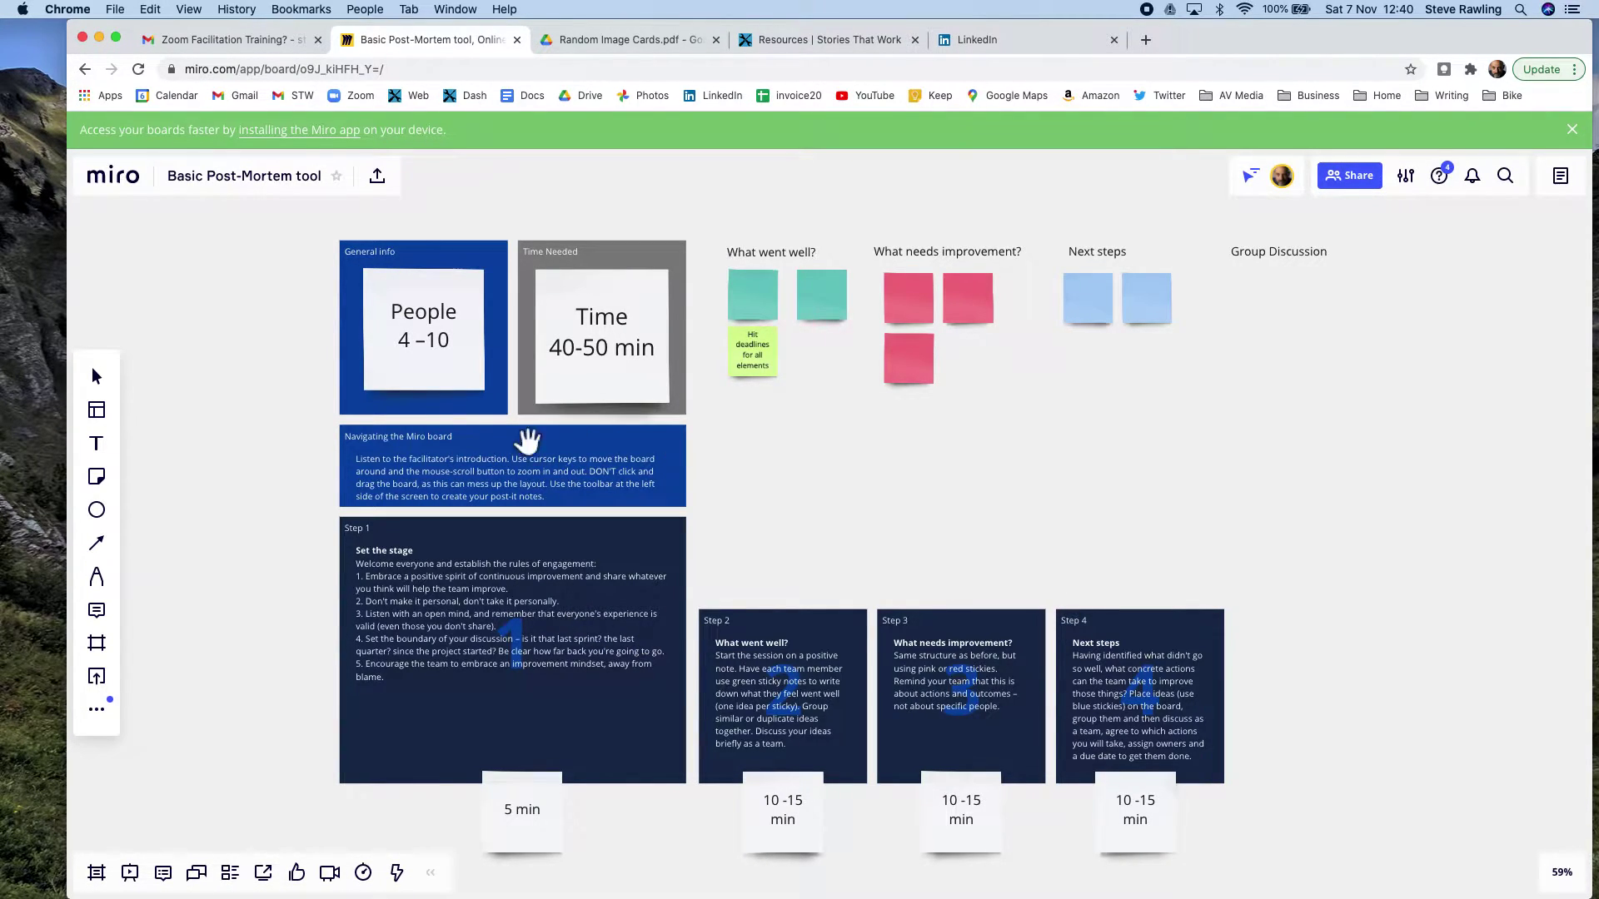
scroll(412, 429, up, 2)
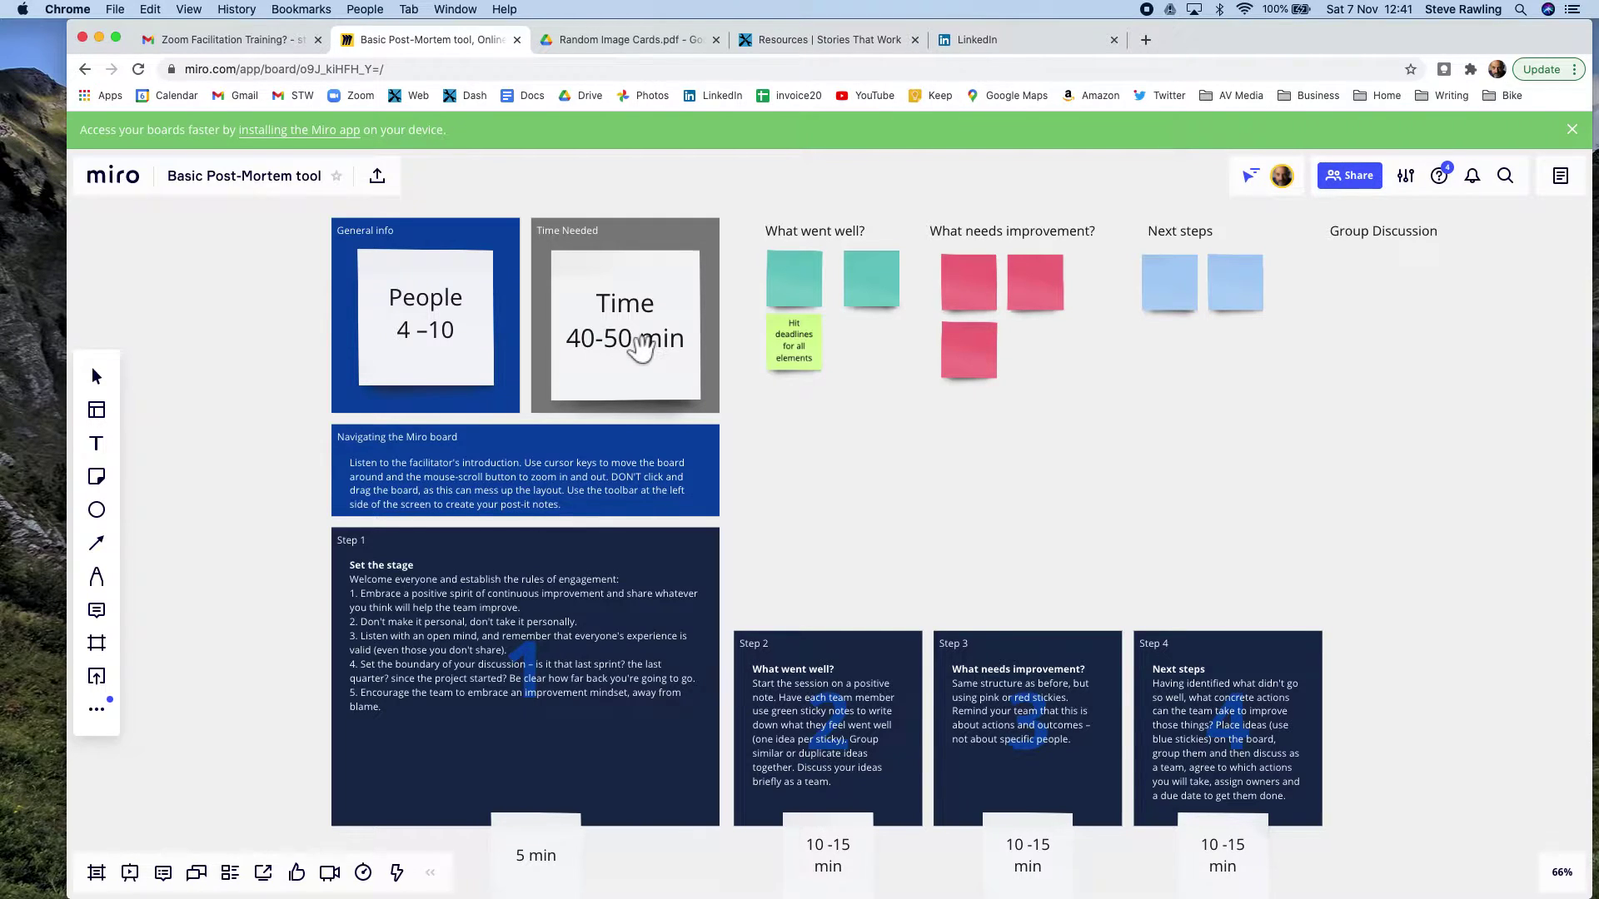
scroll(431, 342, down, 1)
Step: Edit the People sticky note so its range reads 4–12 instead of 4–10
click(432, 341)
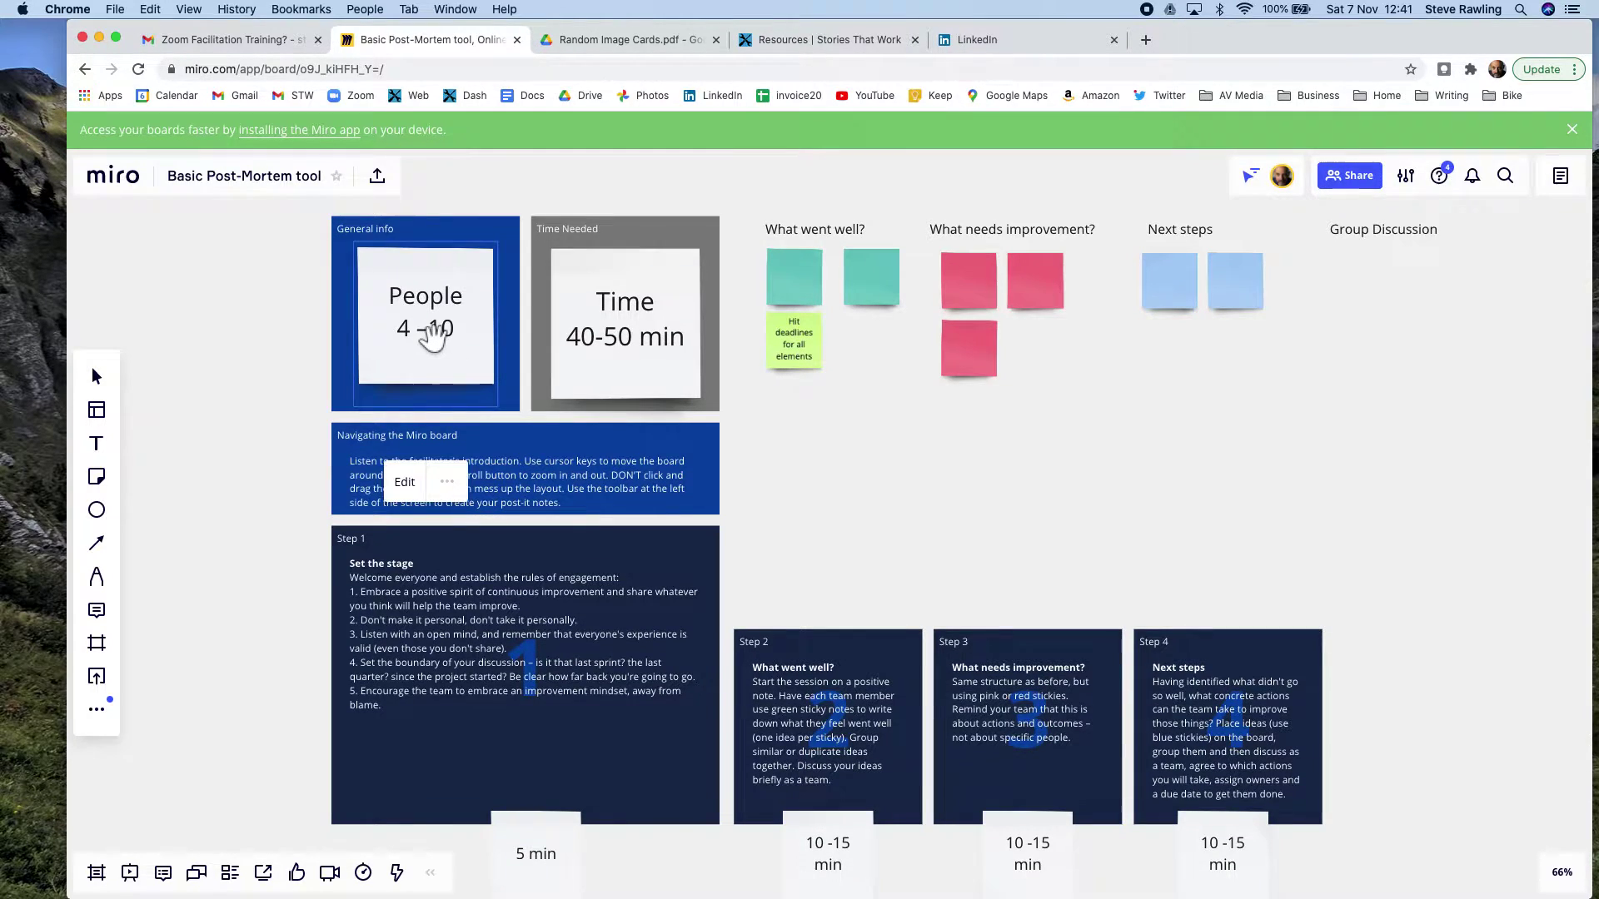
key(BackSpace)
key(BackSpace)
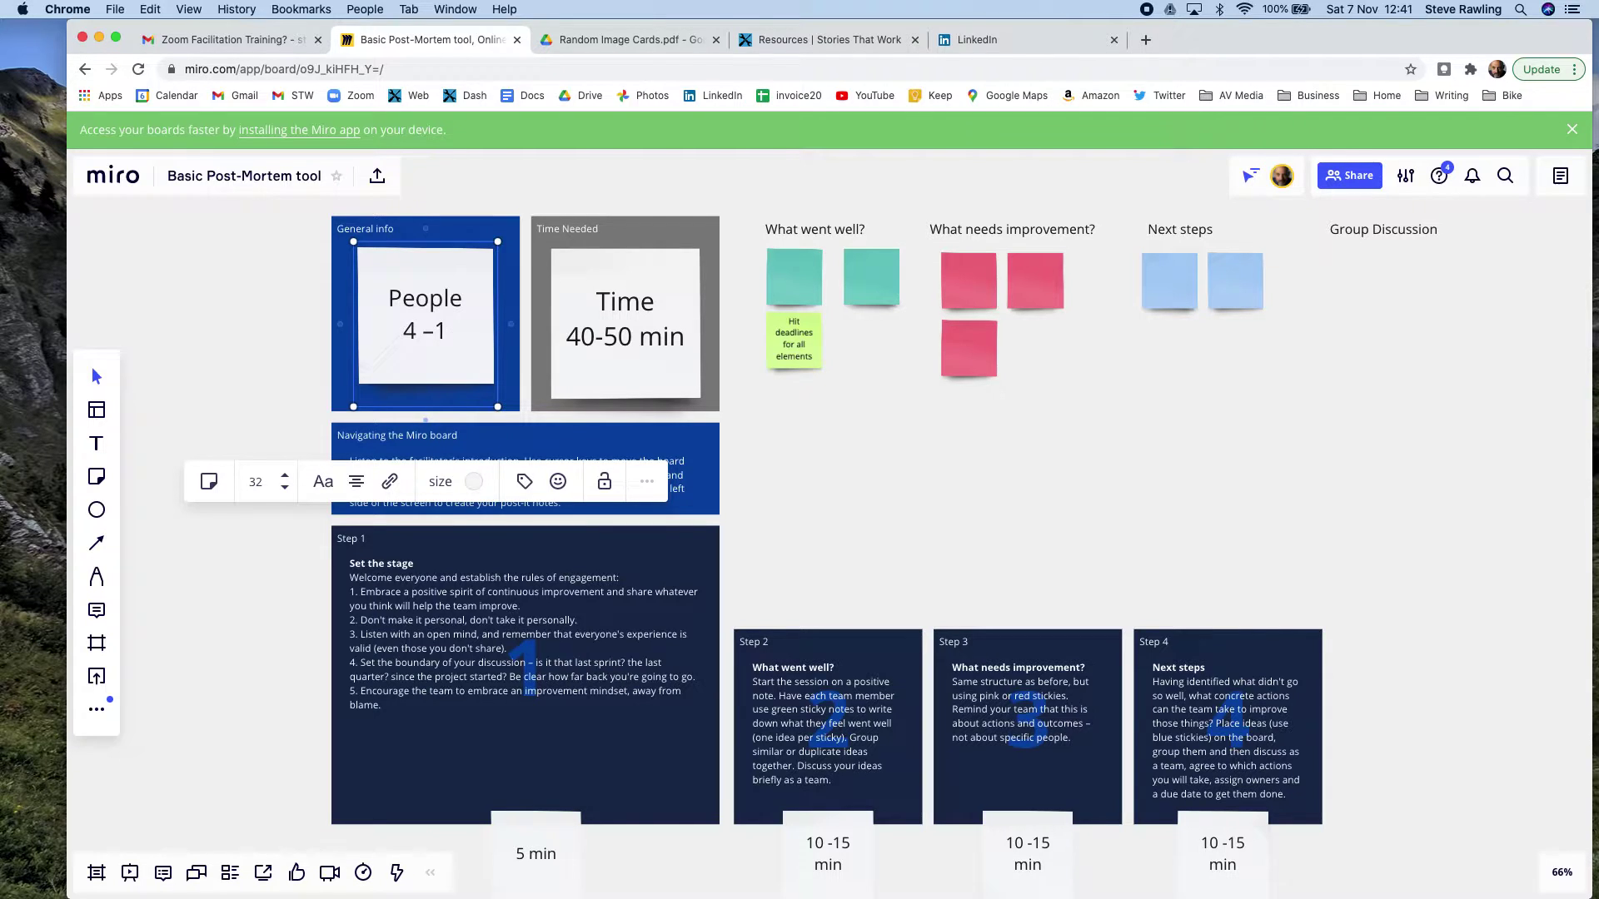
text(12)
click(837, 431)
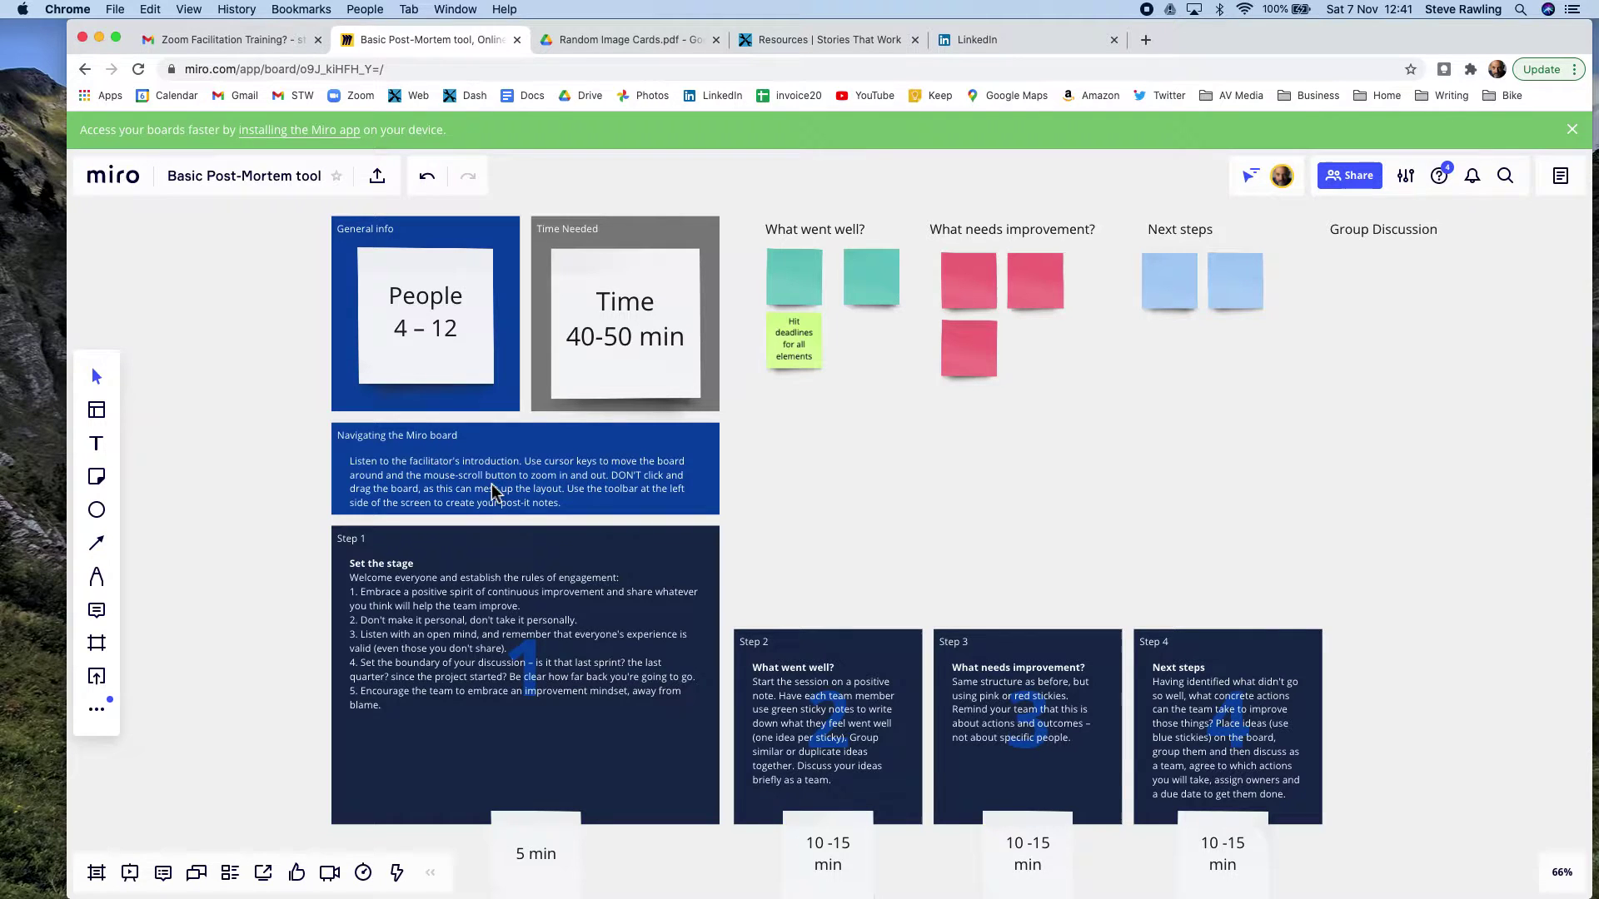
Step: Keep the Navigating the Miro board body text inside its panel and lock it
scroll(488, 483, up, 5)
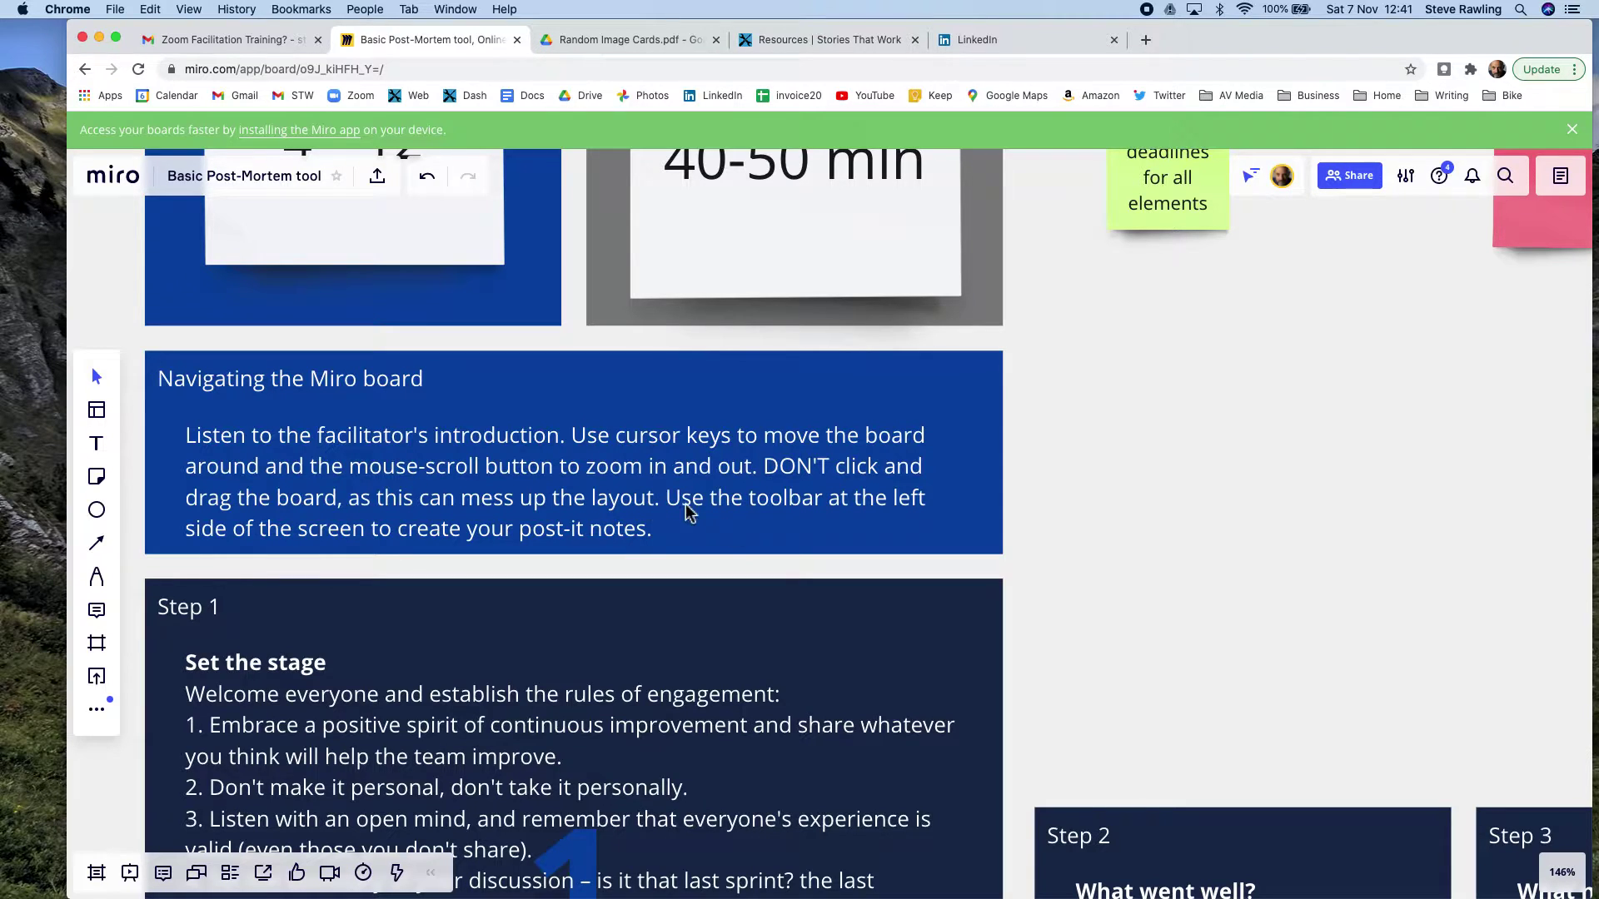
double_click(789, 487)
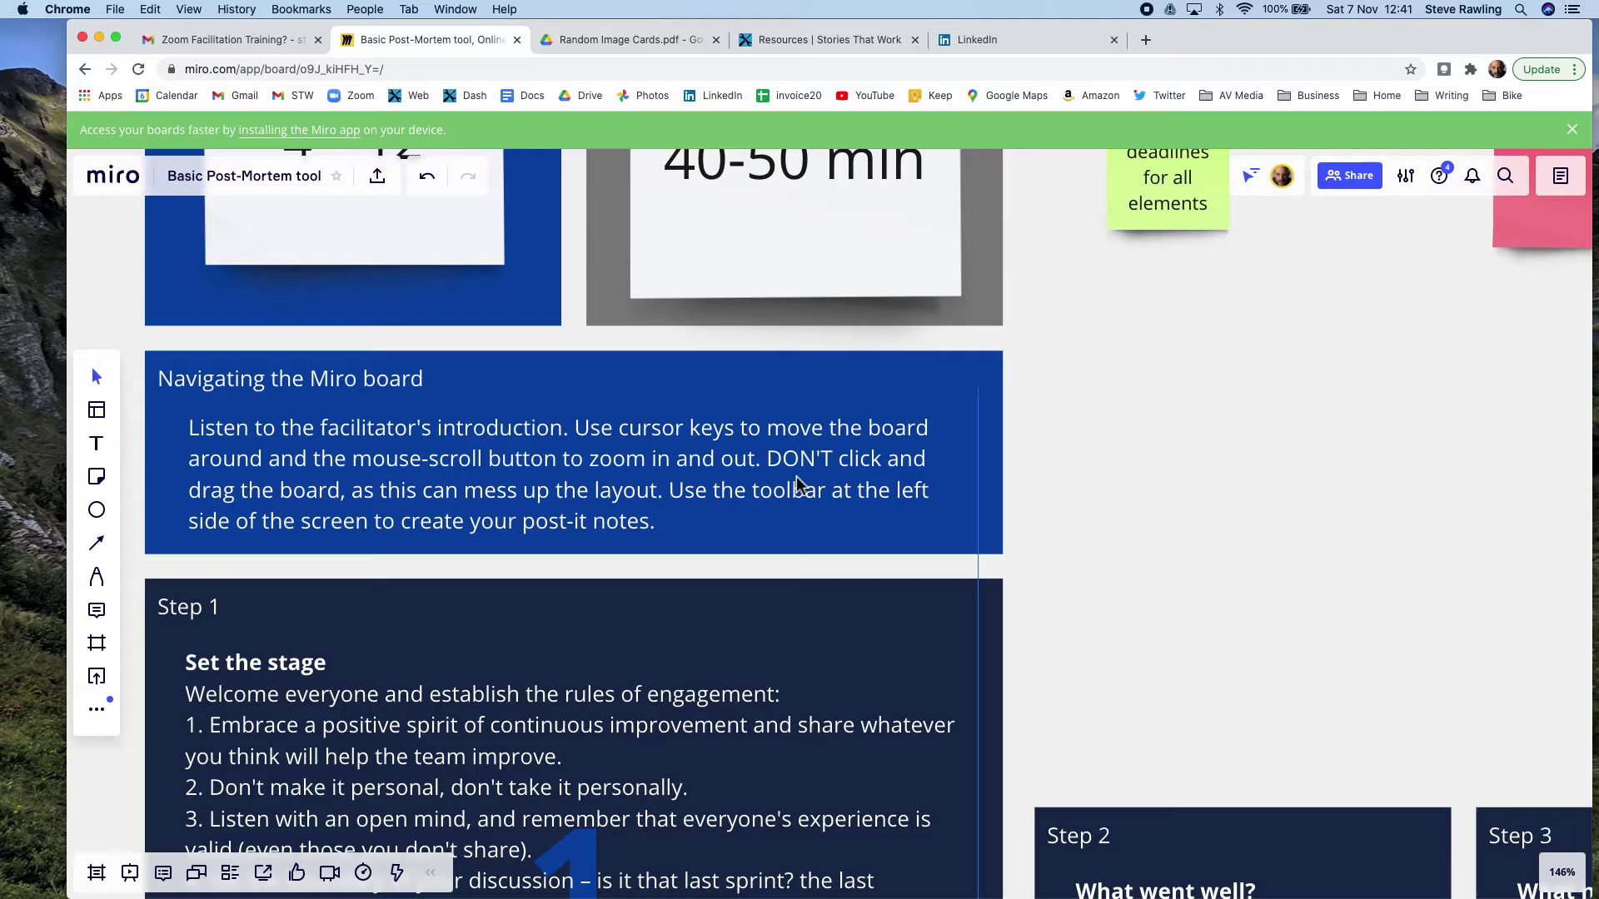
mouse_move(796, 483)
mouse_down()
mouse_move(829, 463)
mouse_move(1082, 441)
mouse_move(587, 484)
mouse_move(874, 462)
mouse_move(789, 477)
mouse_up()
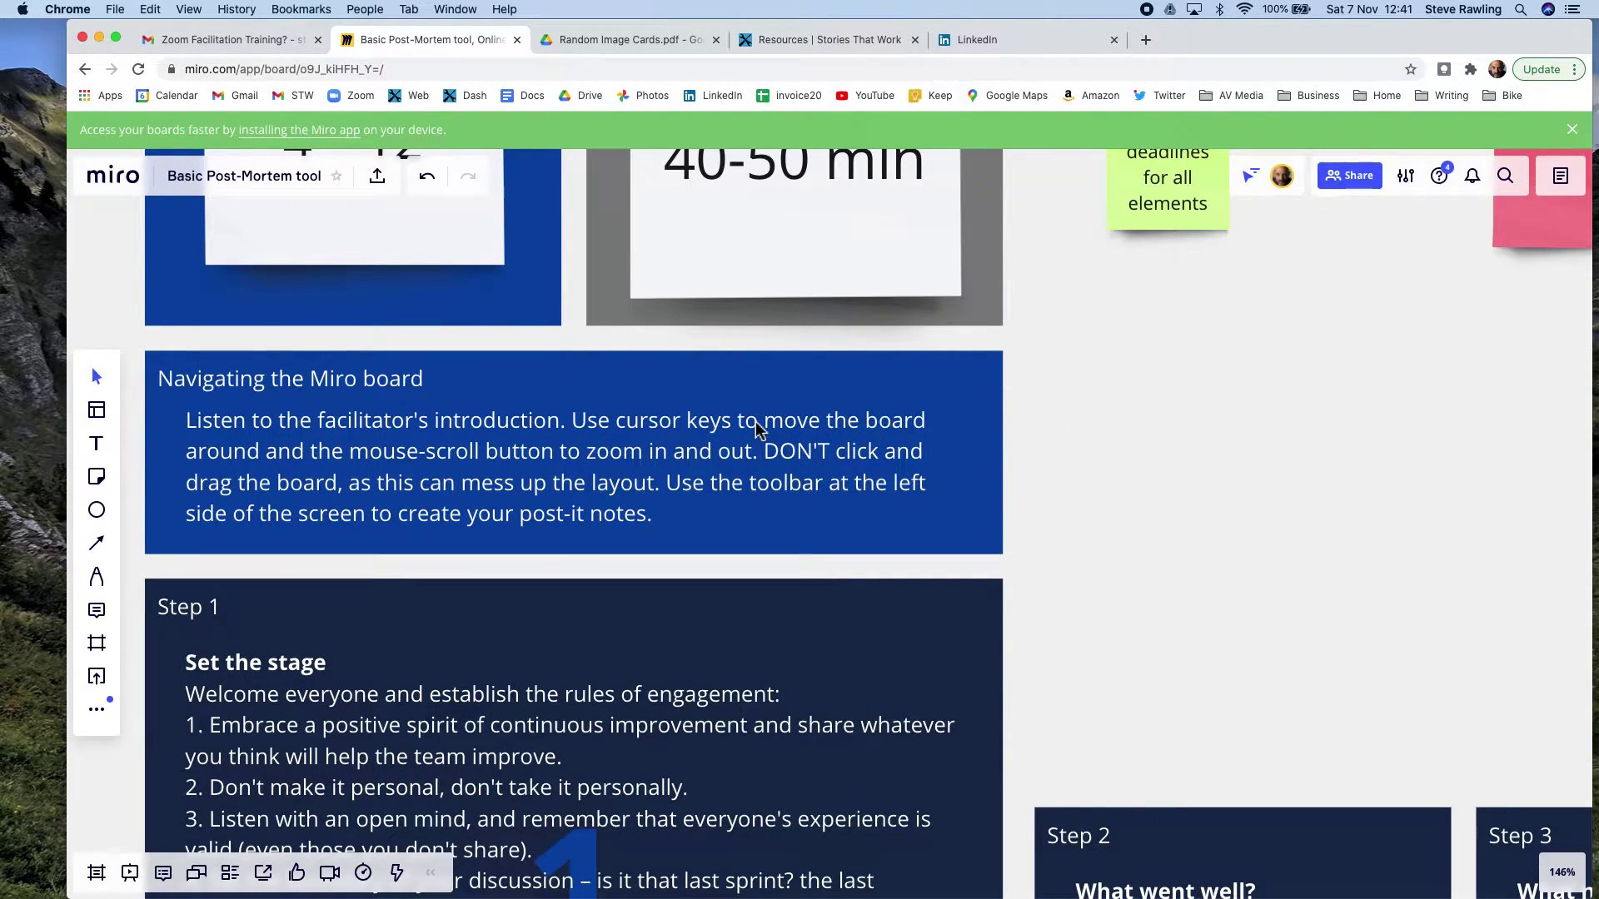
drag(754, 423, 778, 431)
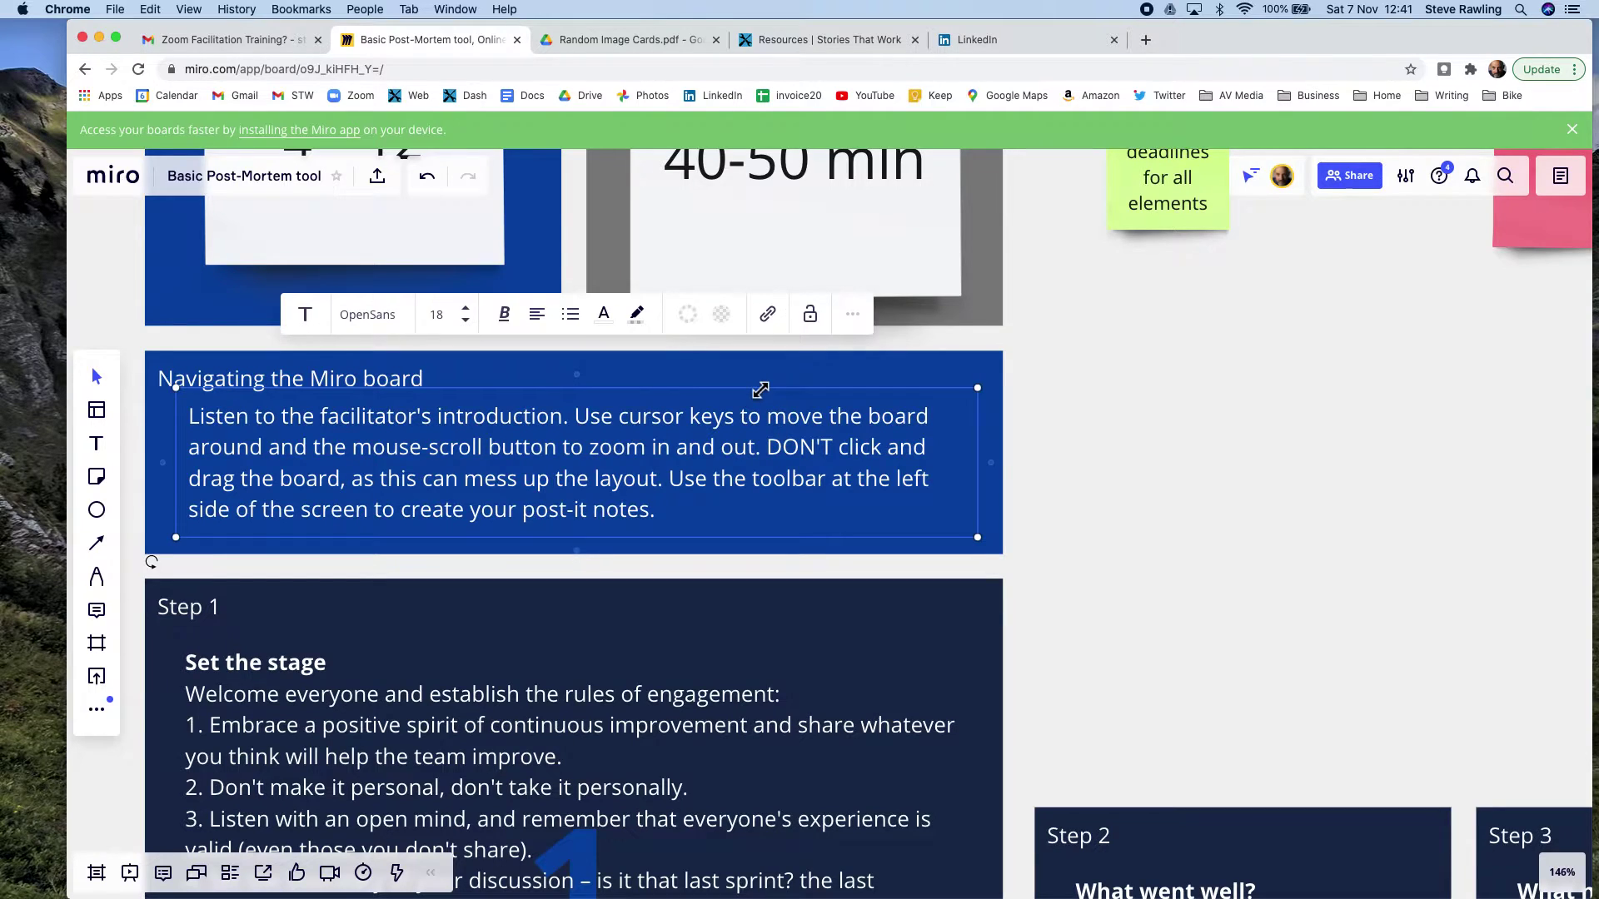
click(810, 314)
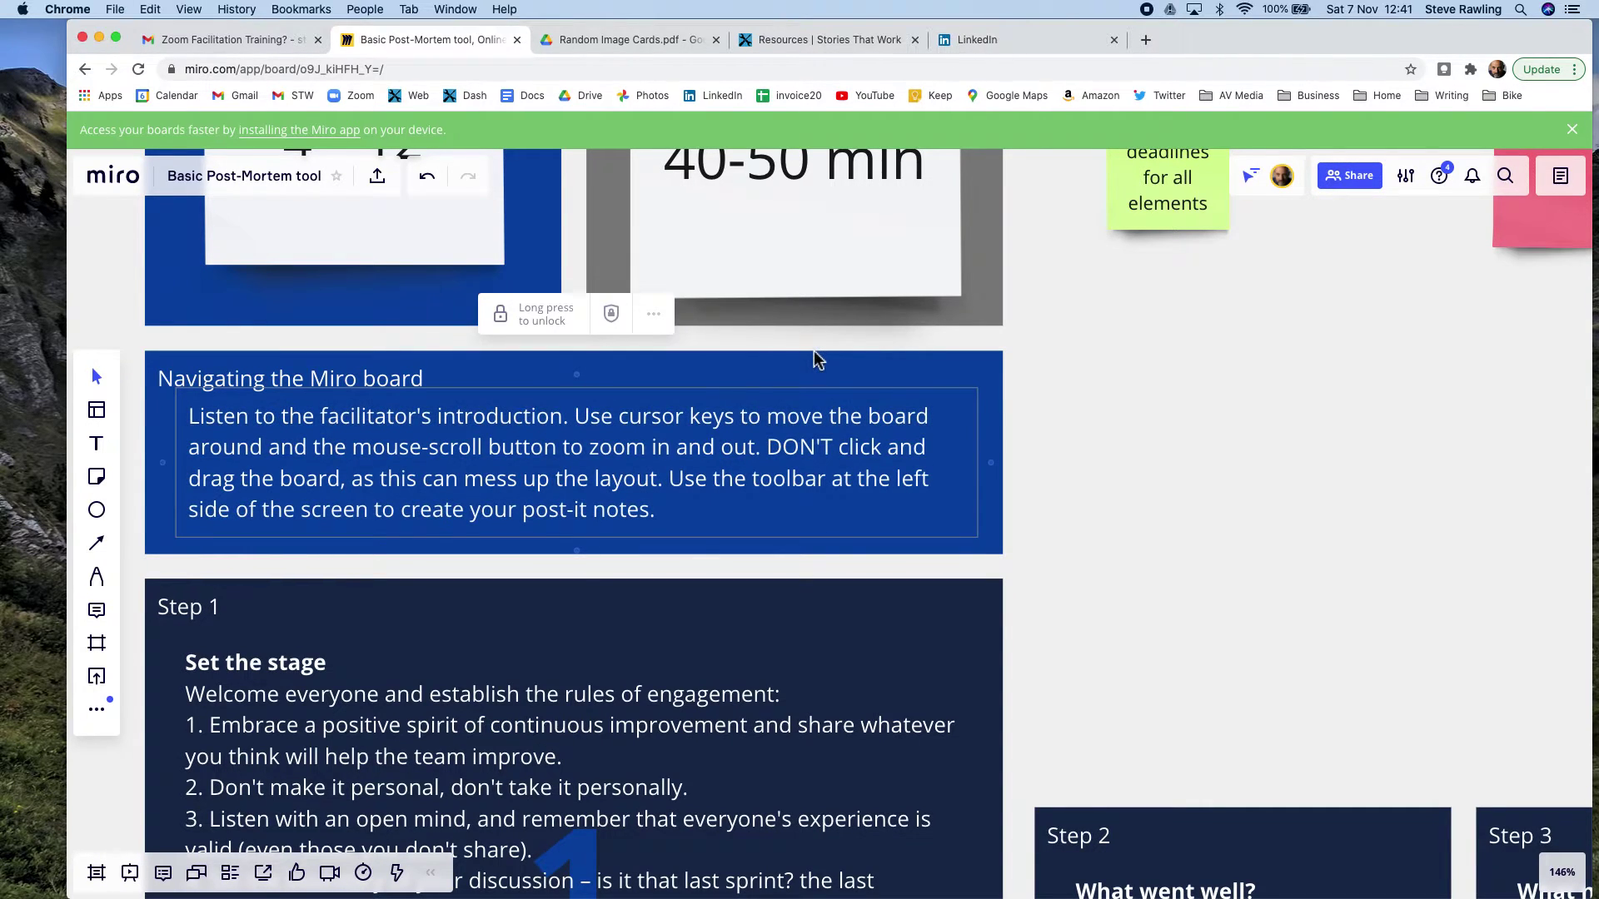
mouse_move(758, 435)
mouse_down()
mouse_move(786, 427)
mouse_move(748, 433)
mouse_up()
key(Left)
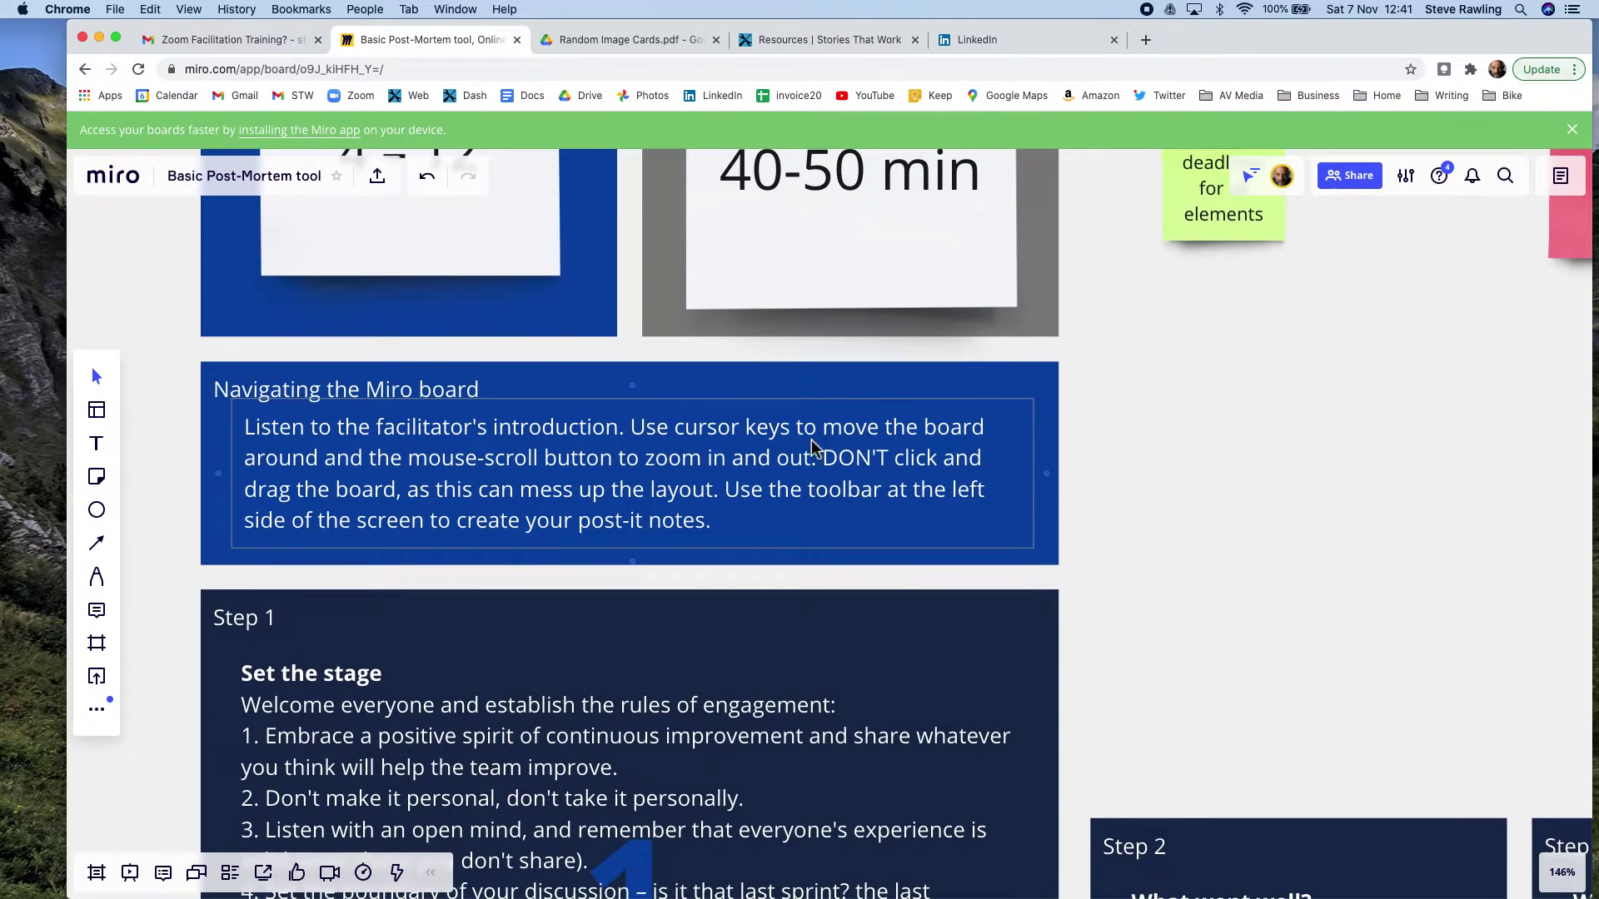
click(787, 458)
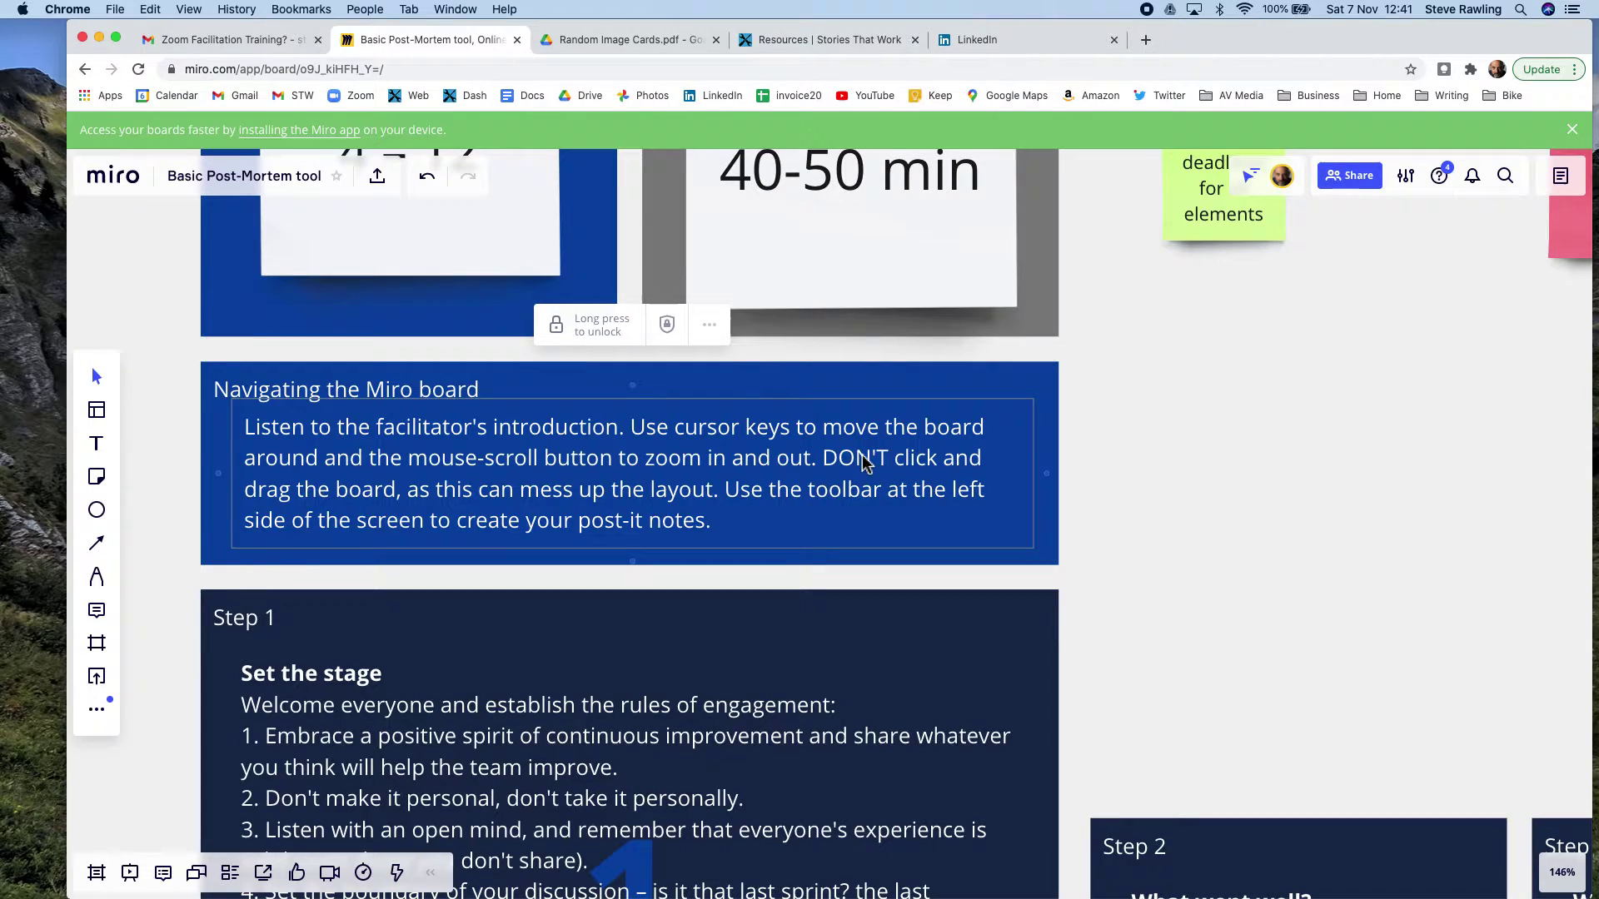
Step: Unlock the Navigating text, delete the DON'T click and drag sentence, then relock it
scroll(864, 462, up, 5)
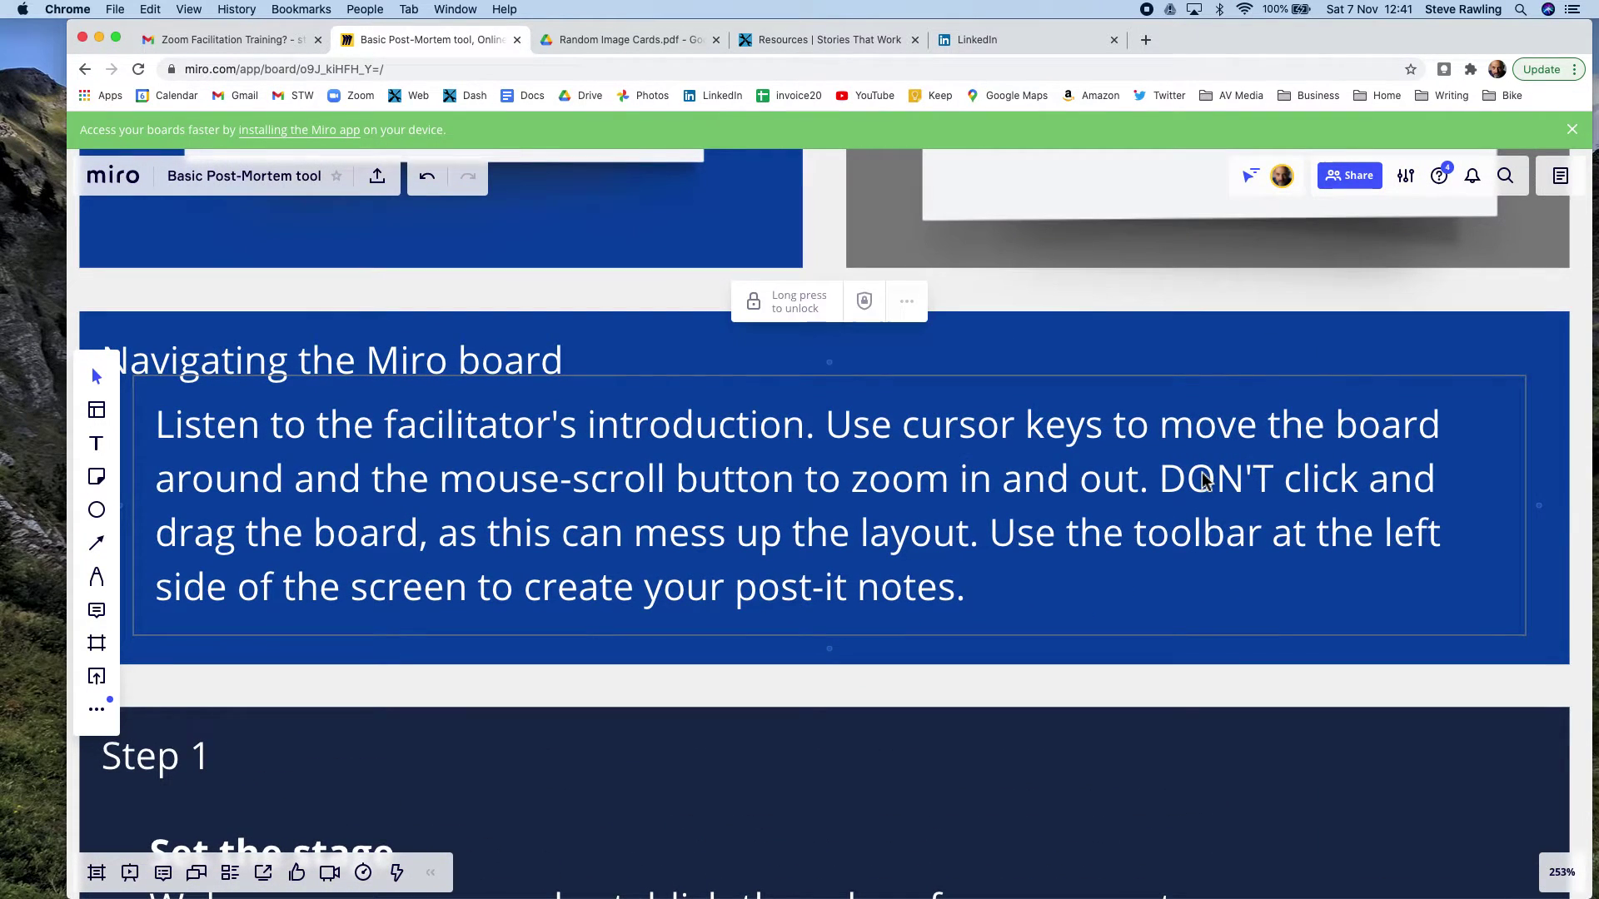
click(1205, 482)
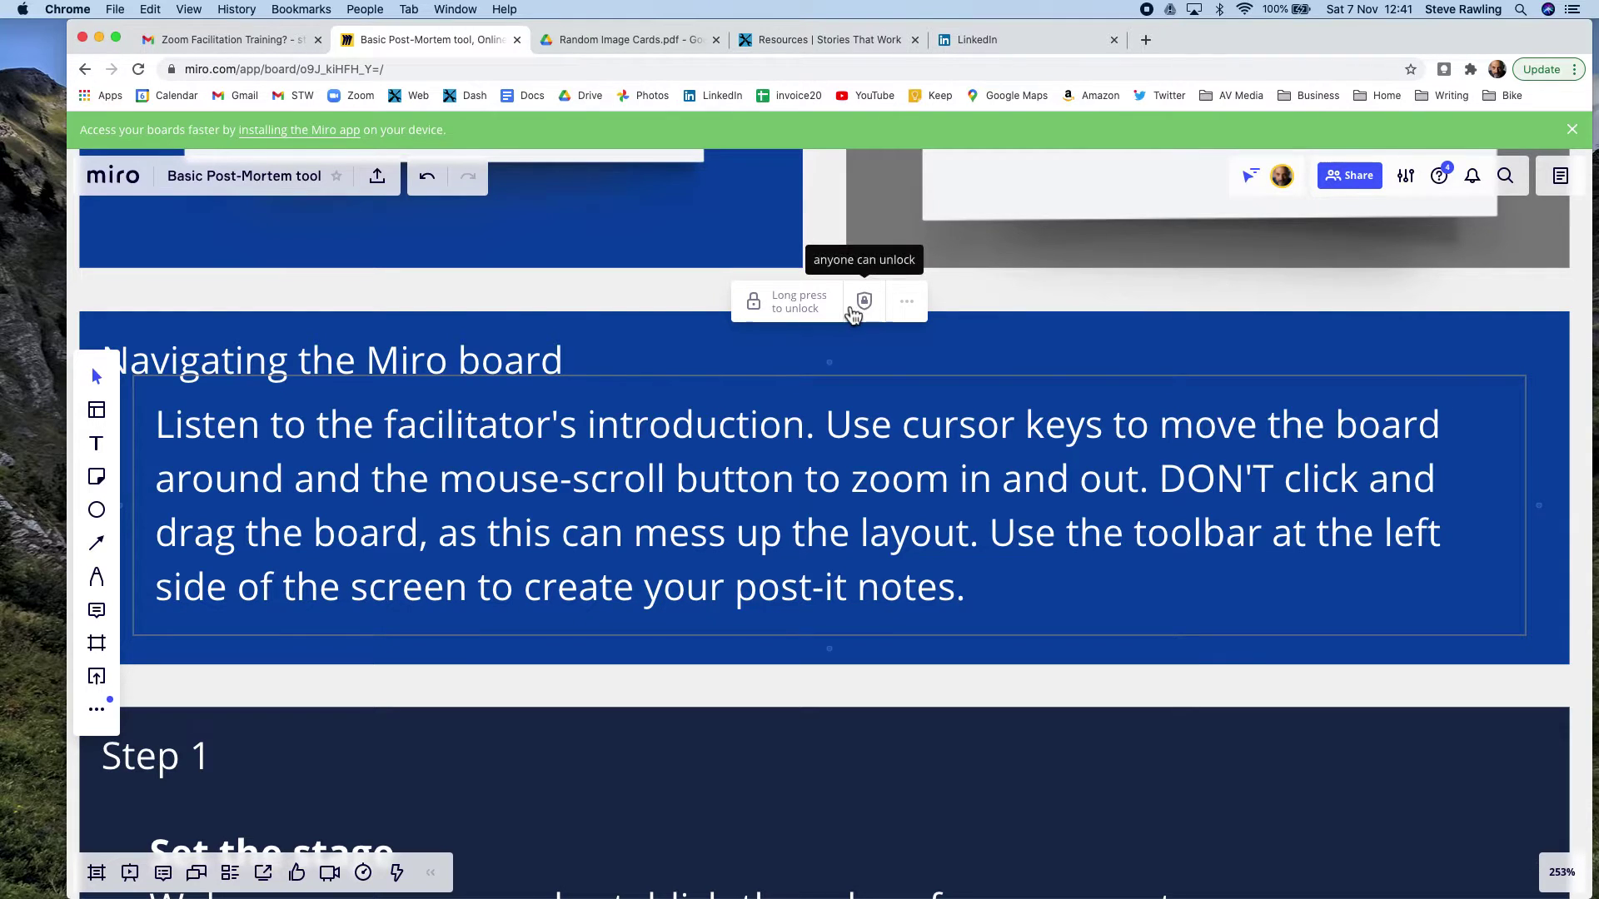
click(818, 312)
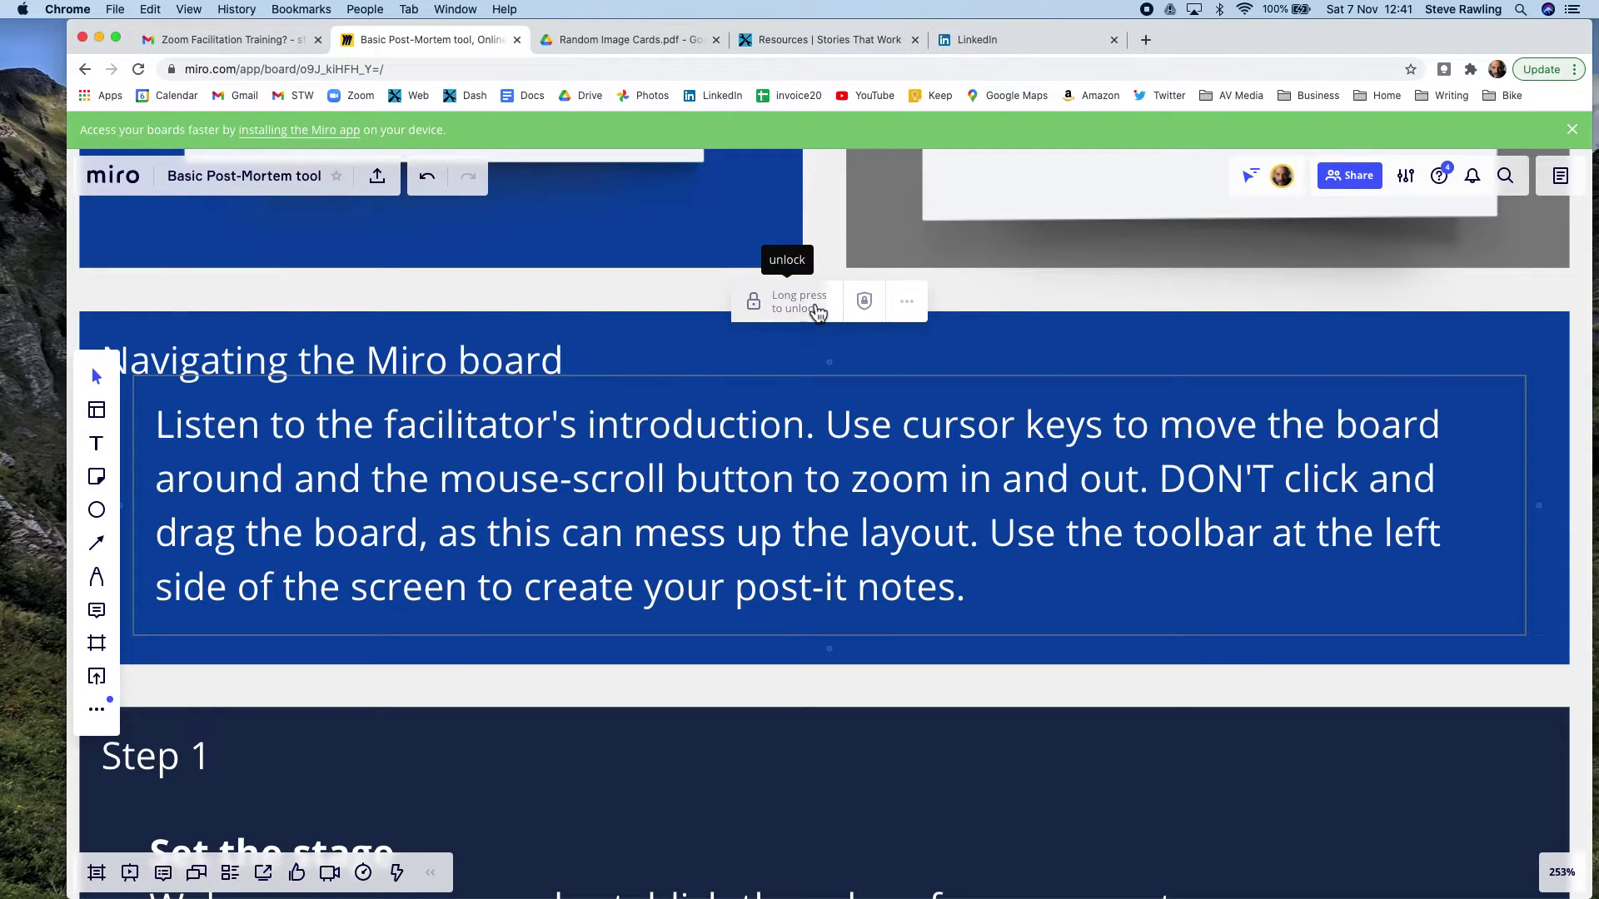
click(1170, 487)
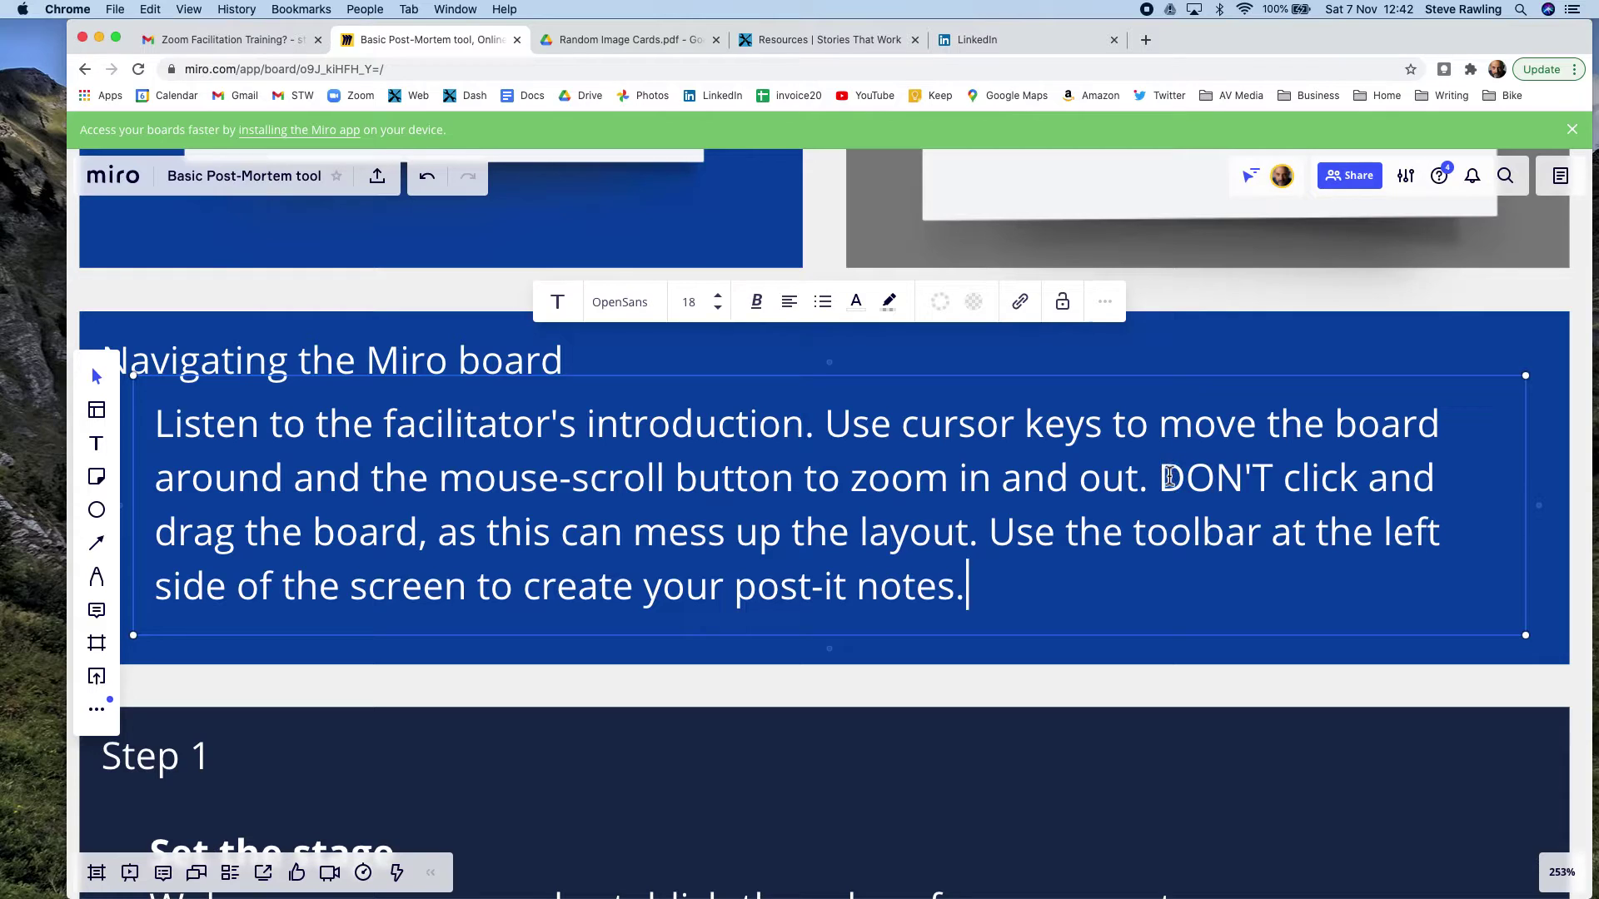
click(1160, 478)
drag(1169, 477, 969, 533)
key(BackSpace)
key(BackSpace)
key(BackSpace)
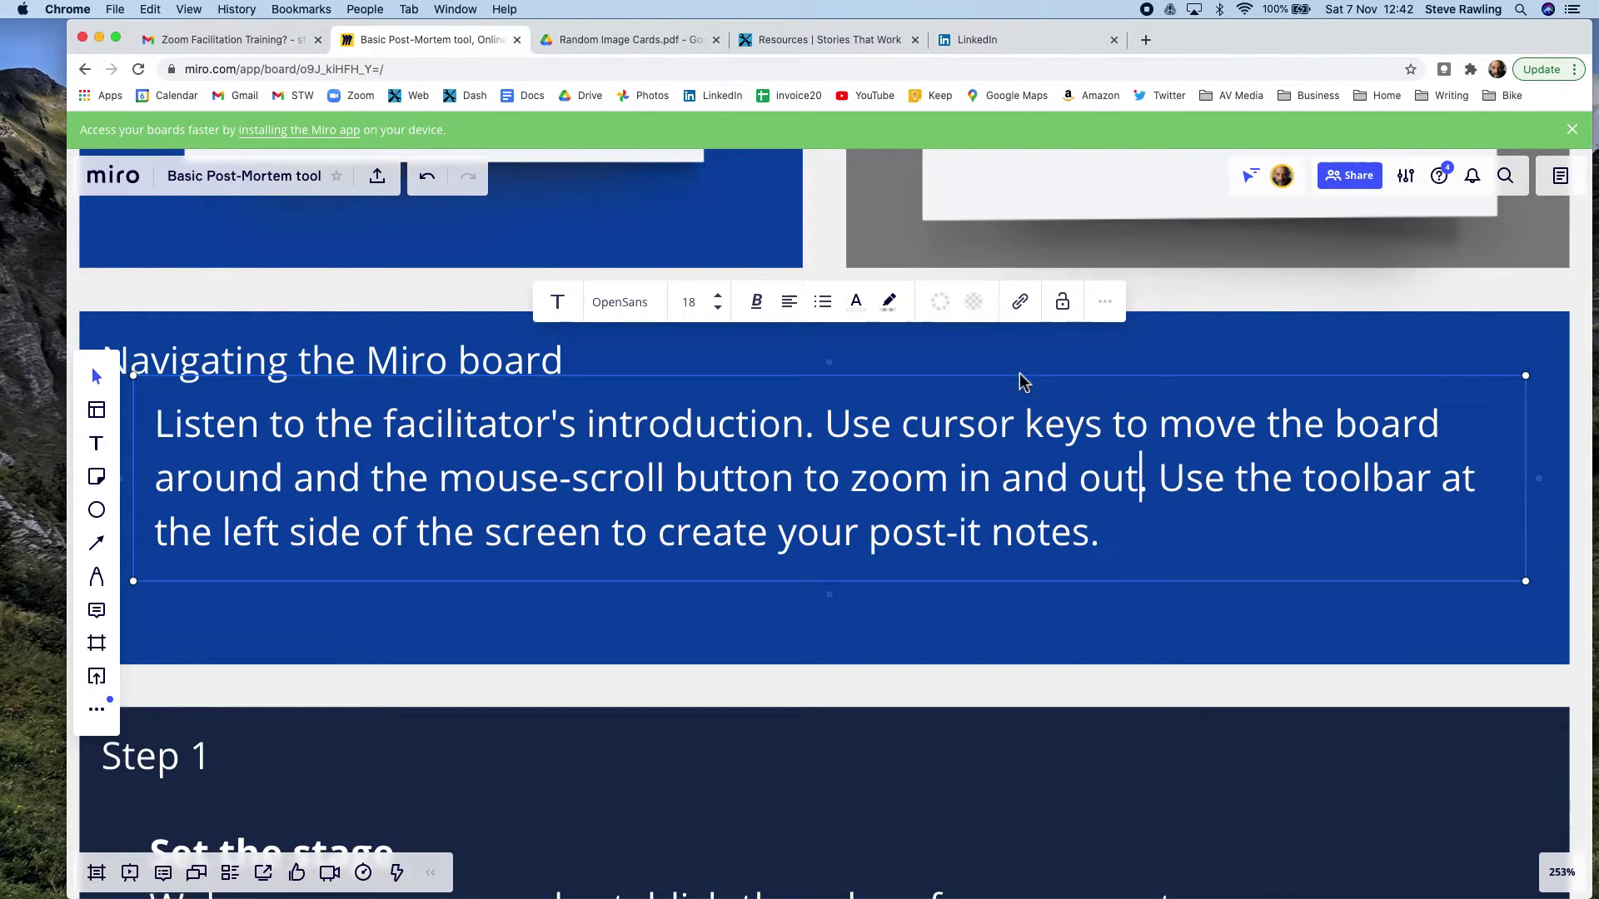
click(1062, 303)
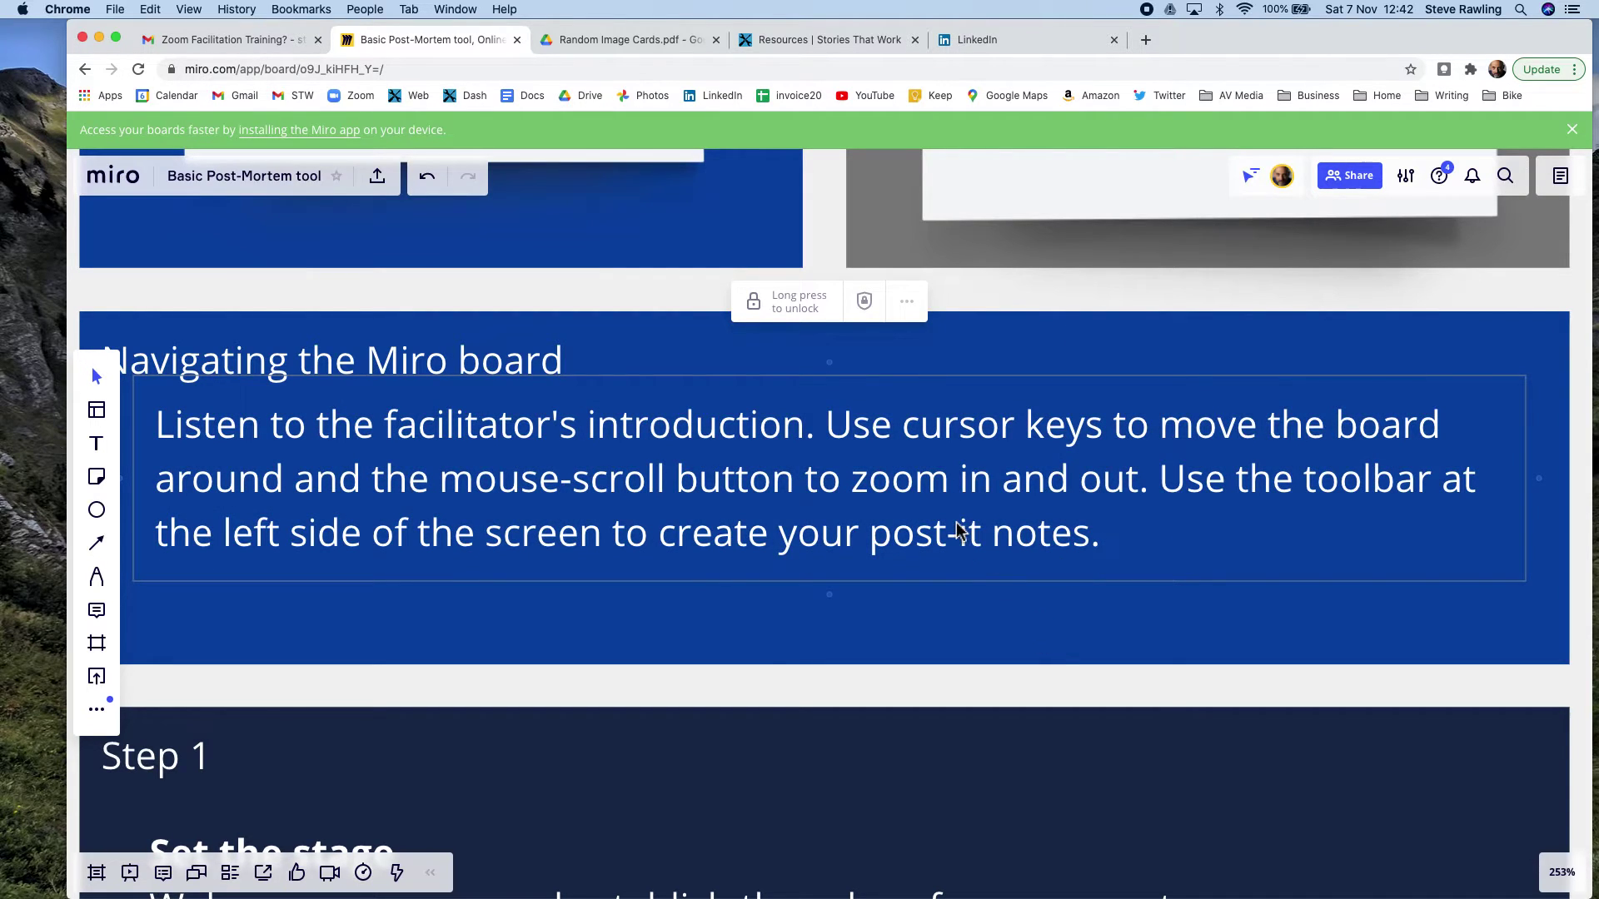
Step: Undo the accidental move of the blue block and lock the Navigating title
scroll(957, 531, down, 5)
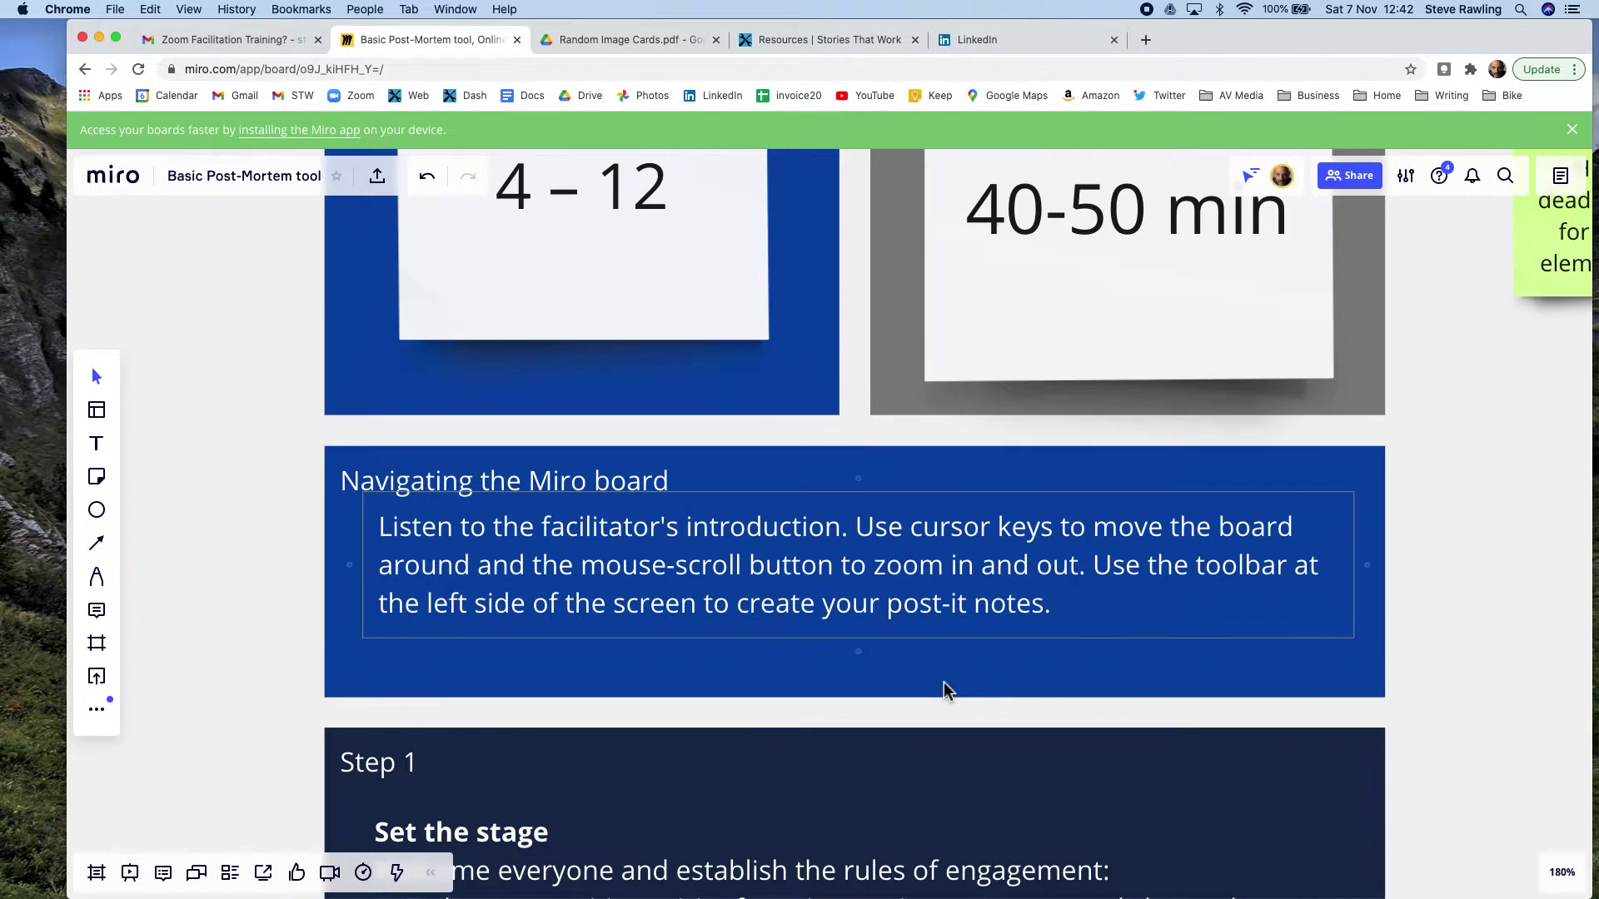
drag(947, 689, 922, 448)
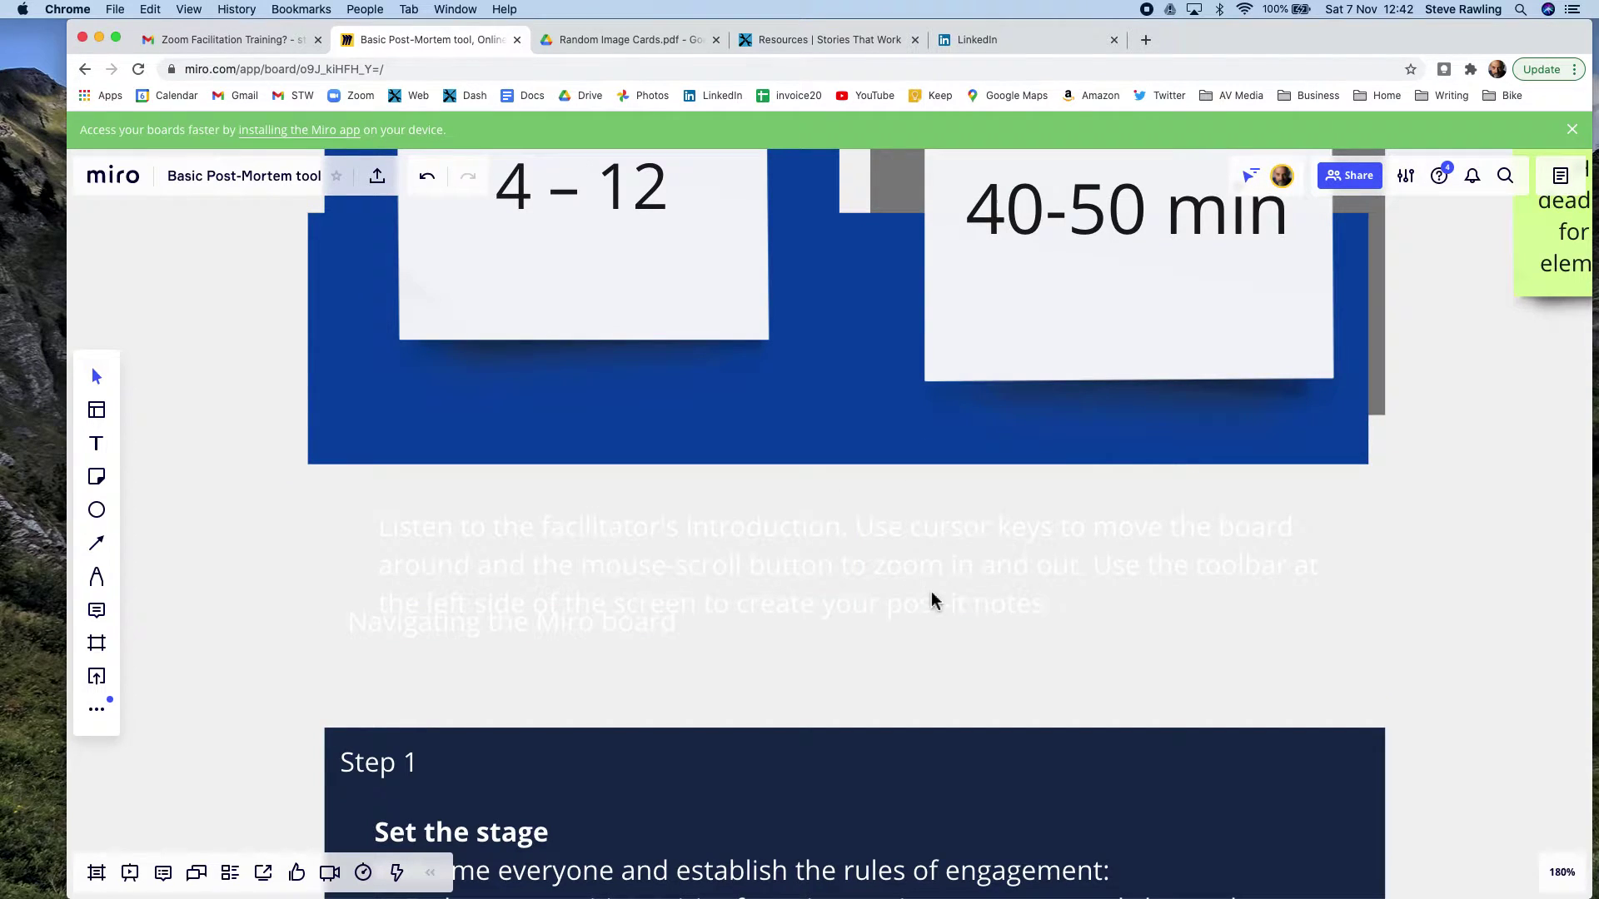
key(super+z)
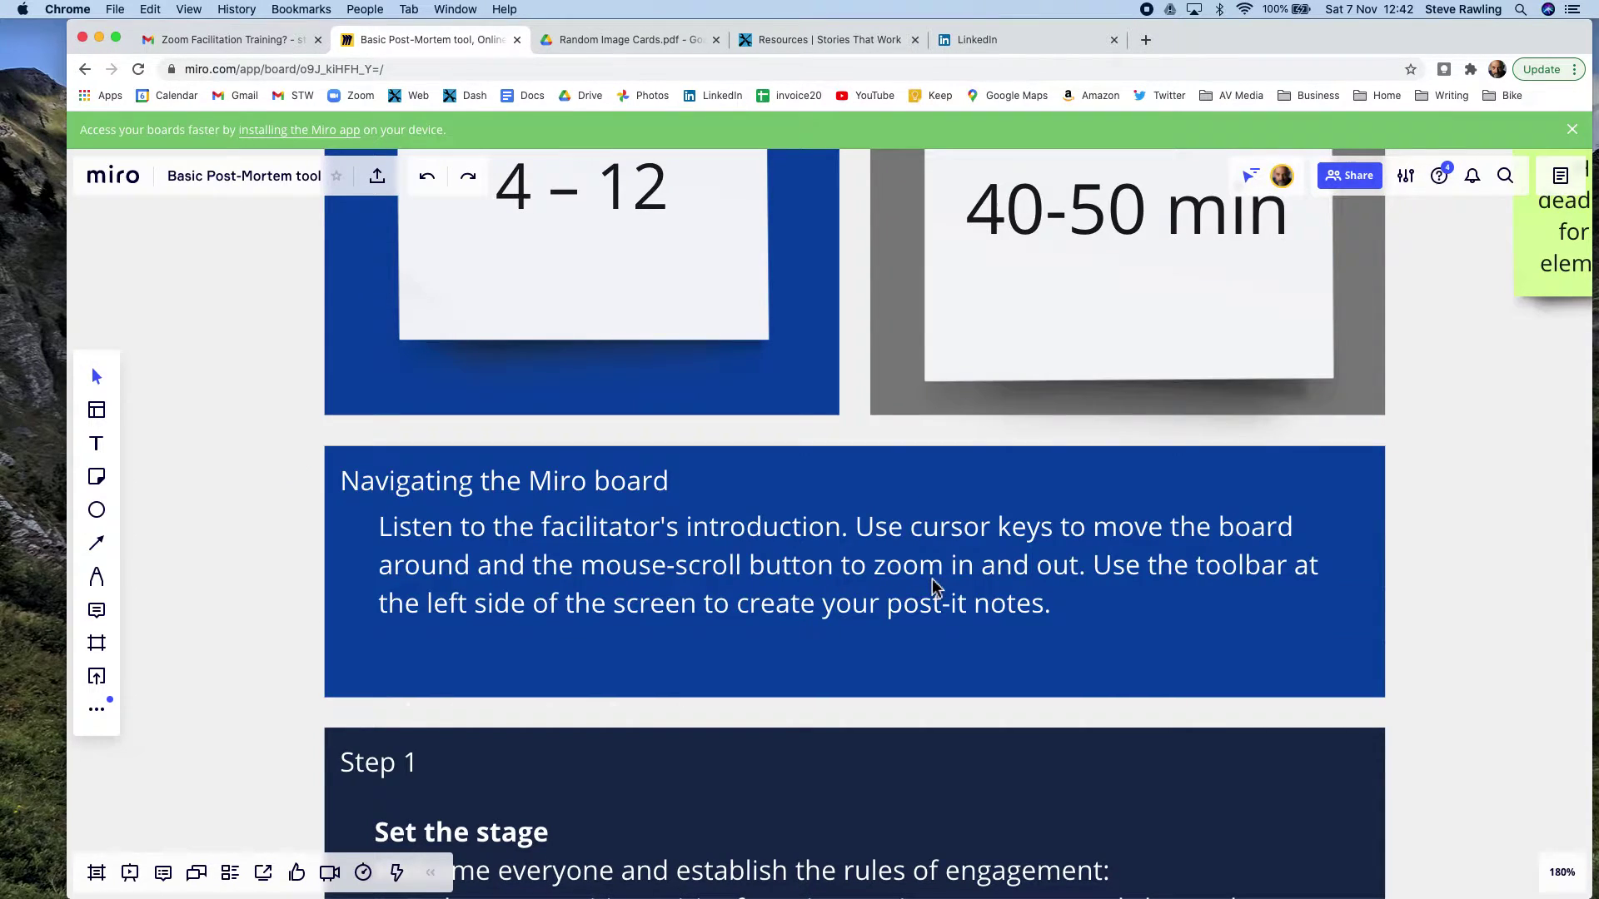
click(938, 459)
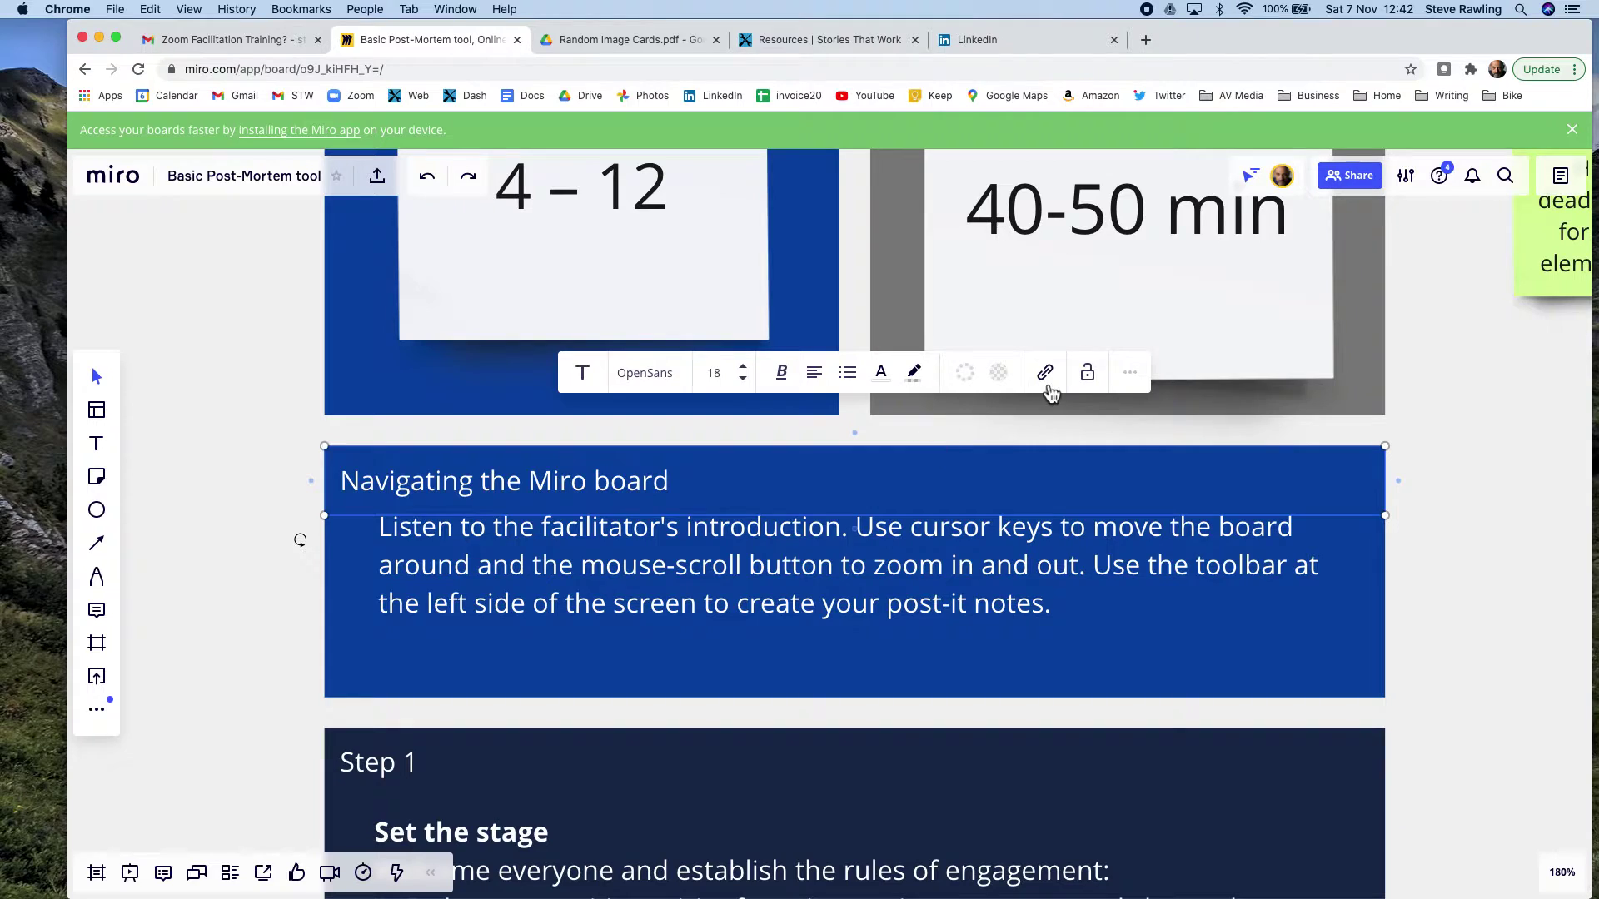
click(1091, 372)
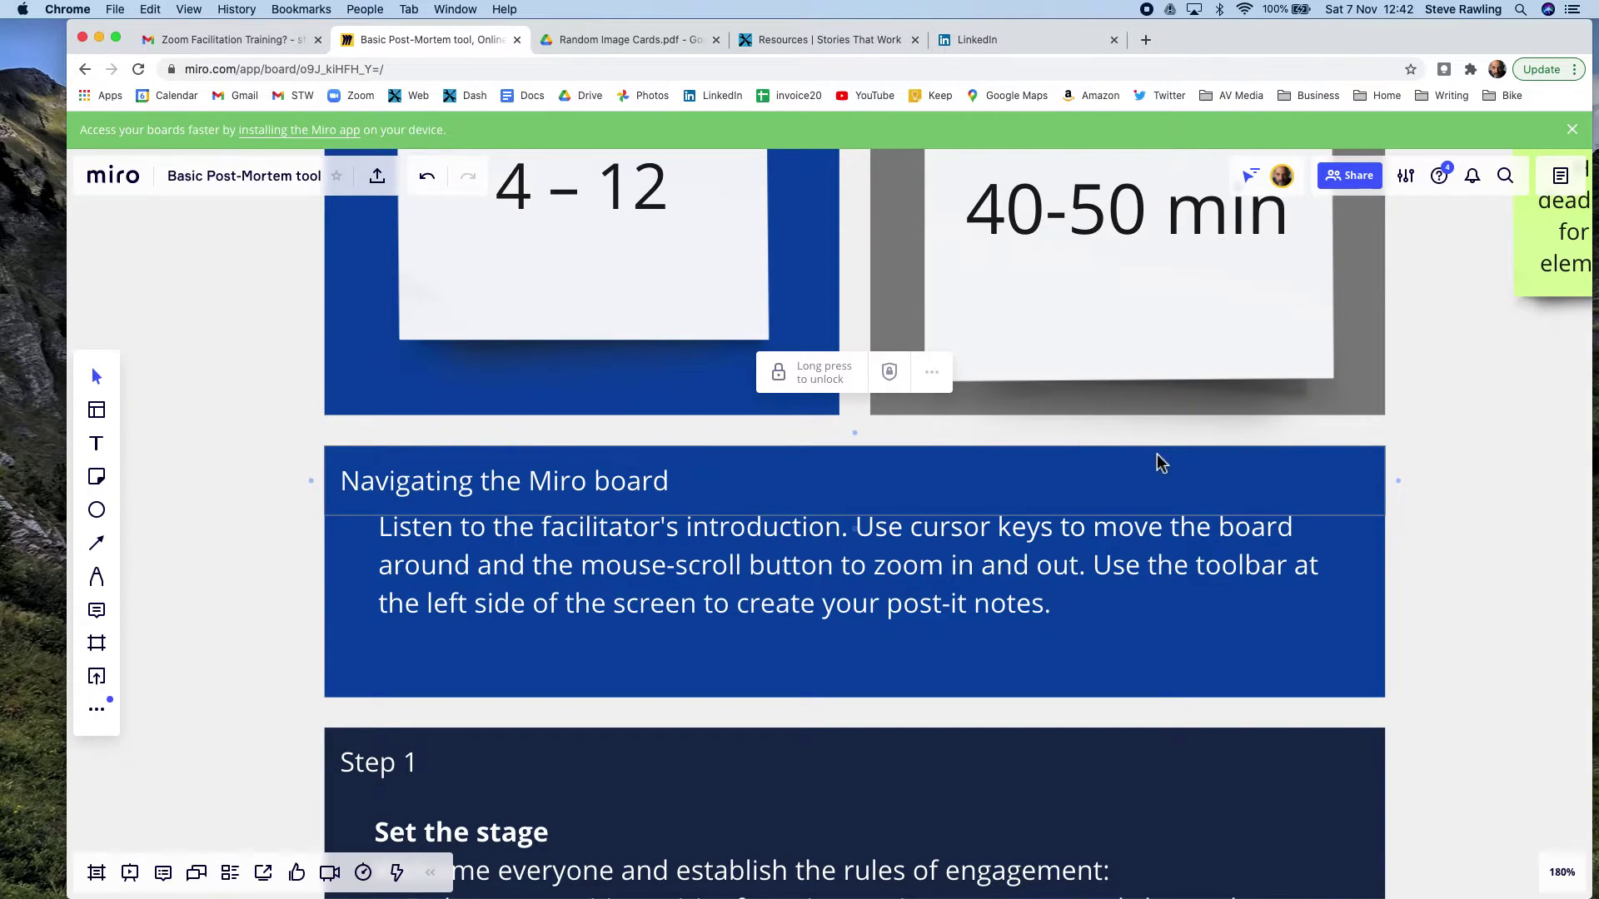
Step: Lock the panel's blue background block in place
click(1333, 692)
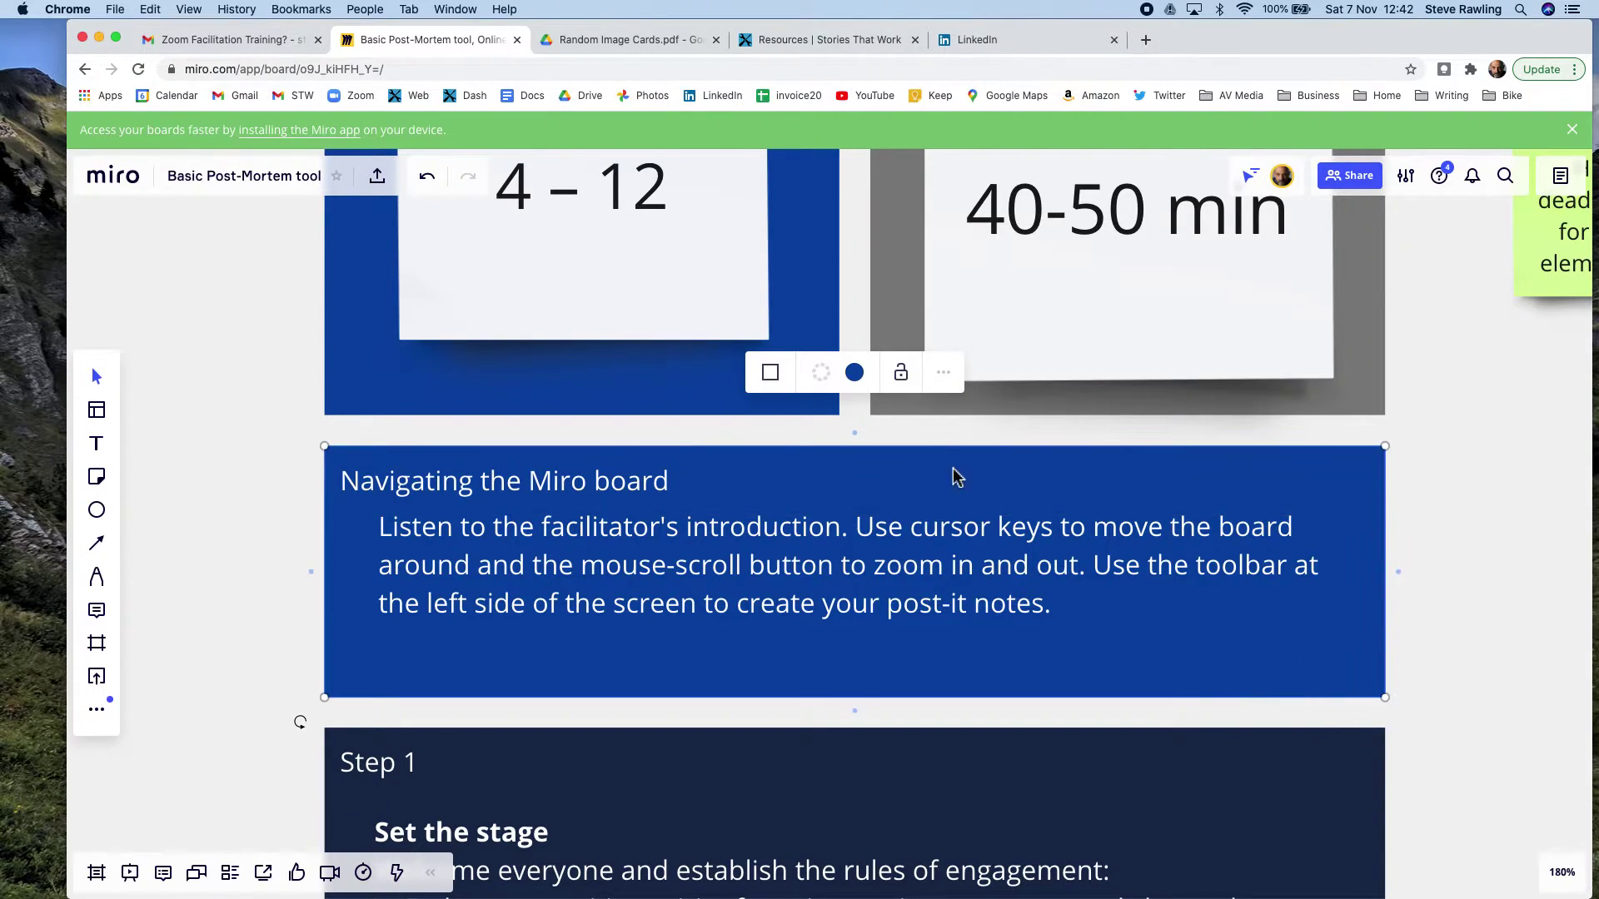
click(903, 373)
mouse_move(906, 492)
mouse_down()
mouse_move(821, 360)
mouse_move(957, 614)
mouse_move(1022, 547)
mouse_move(1028, 560)
mouse_move(892, 466)
mouse_up()
Step: Pan right past Step 1 until the Step 2–4 frames and timing notes are visible
scroll(1260, 558, down, 2)
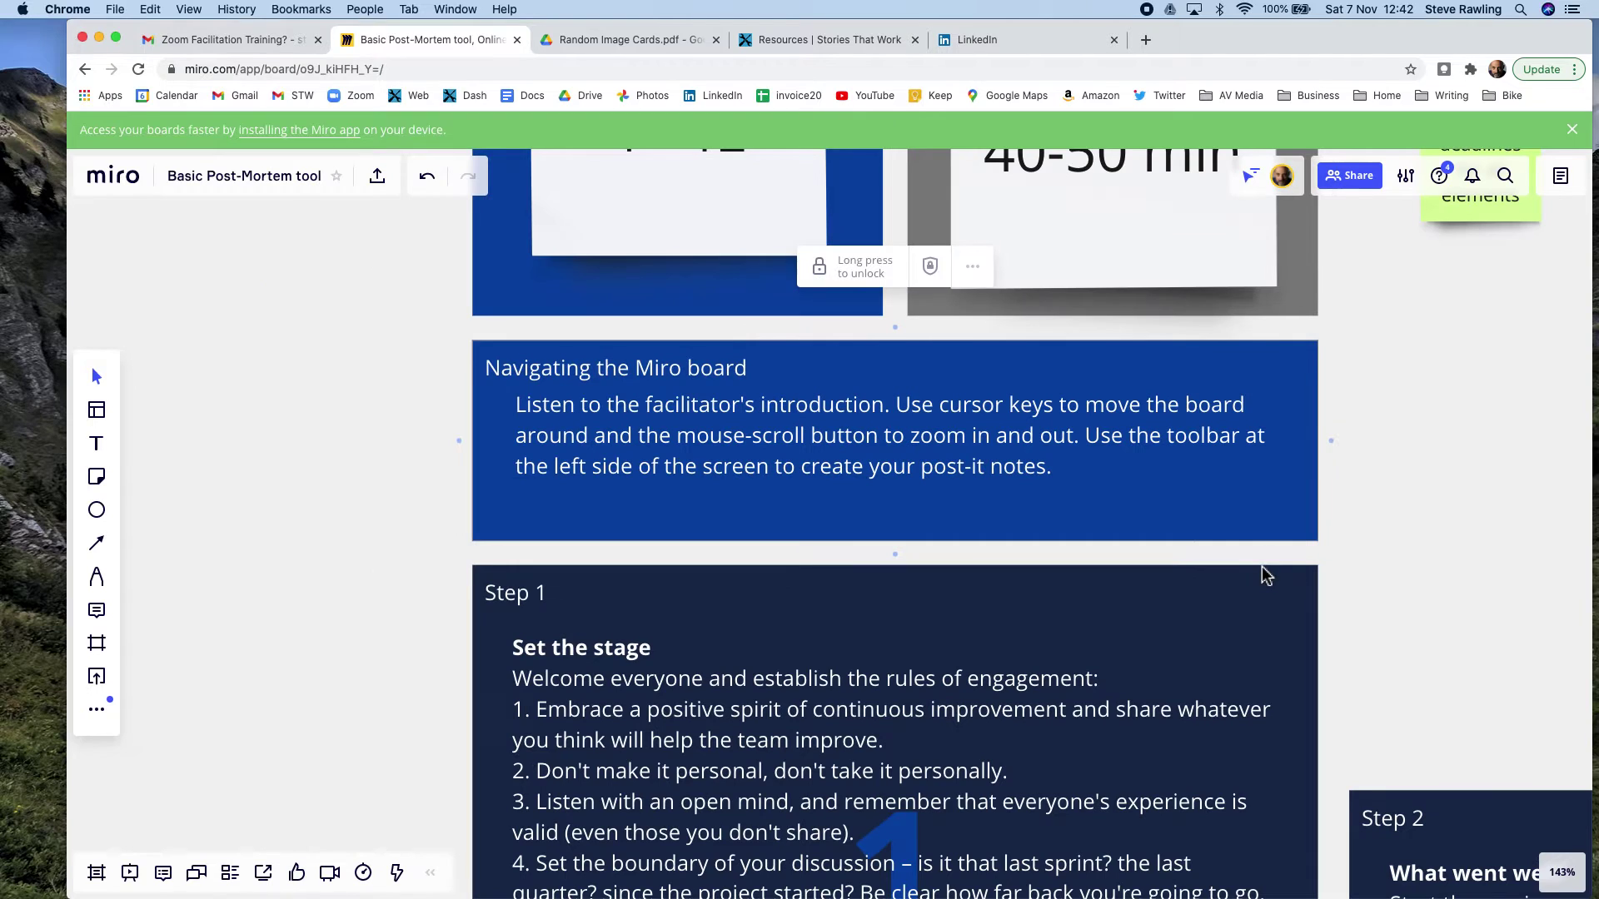
scroll(1288, 583, down, 2)
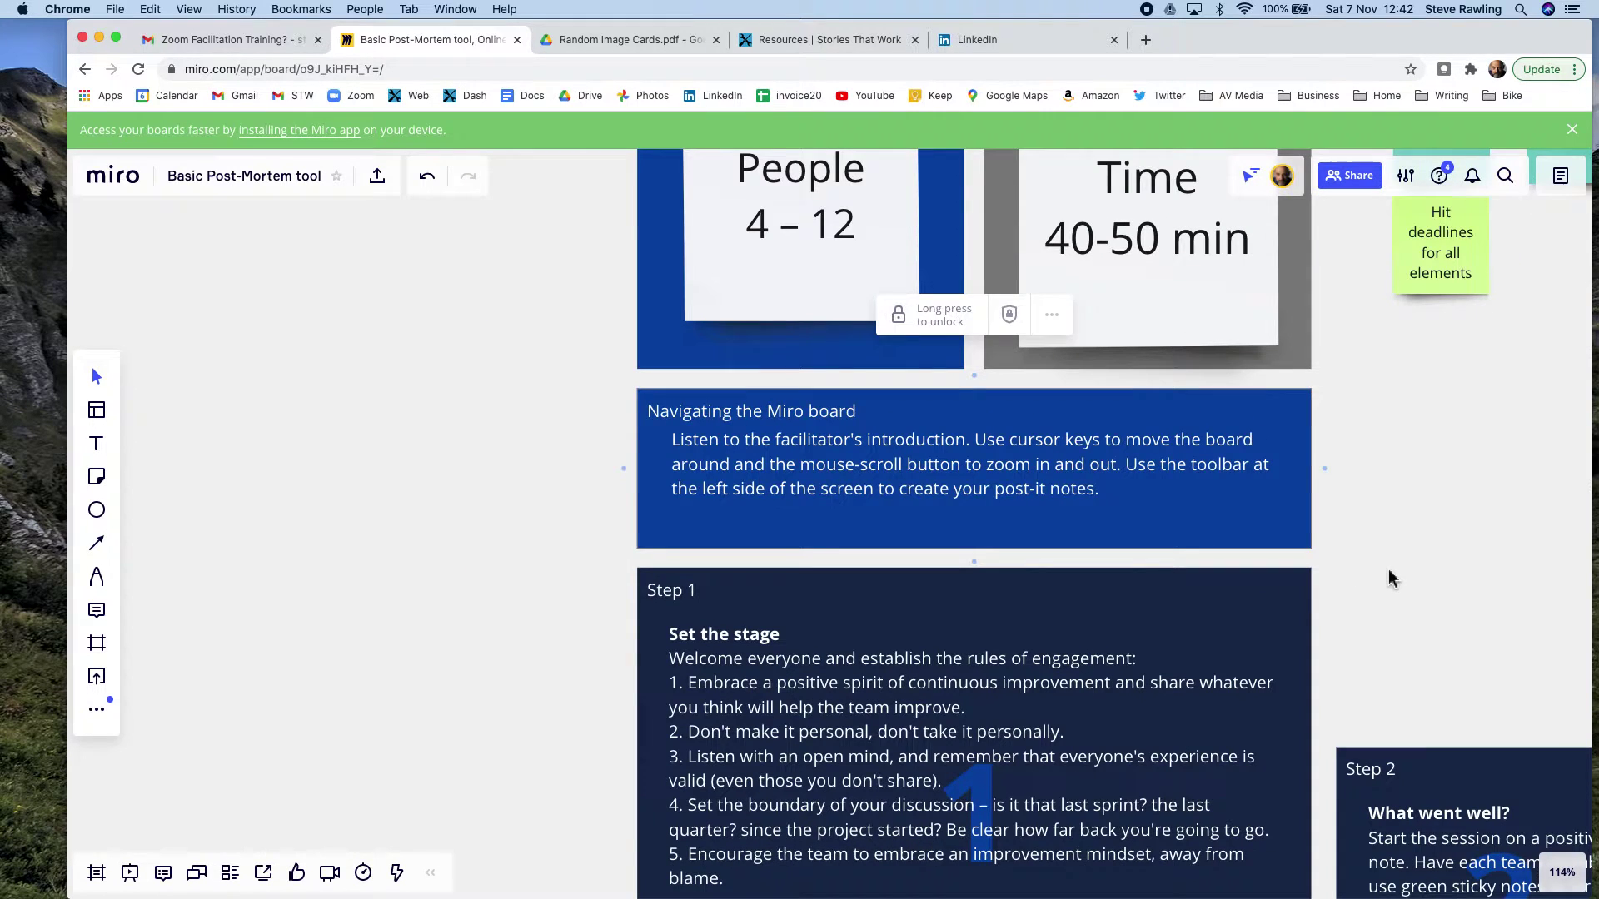
scroll(1389, 579, right, 5)
scroll(1389, 579, down, 3)
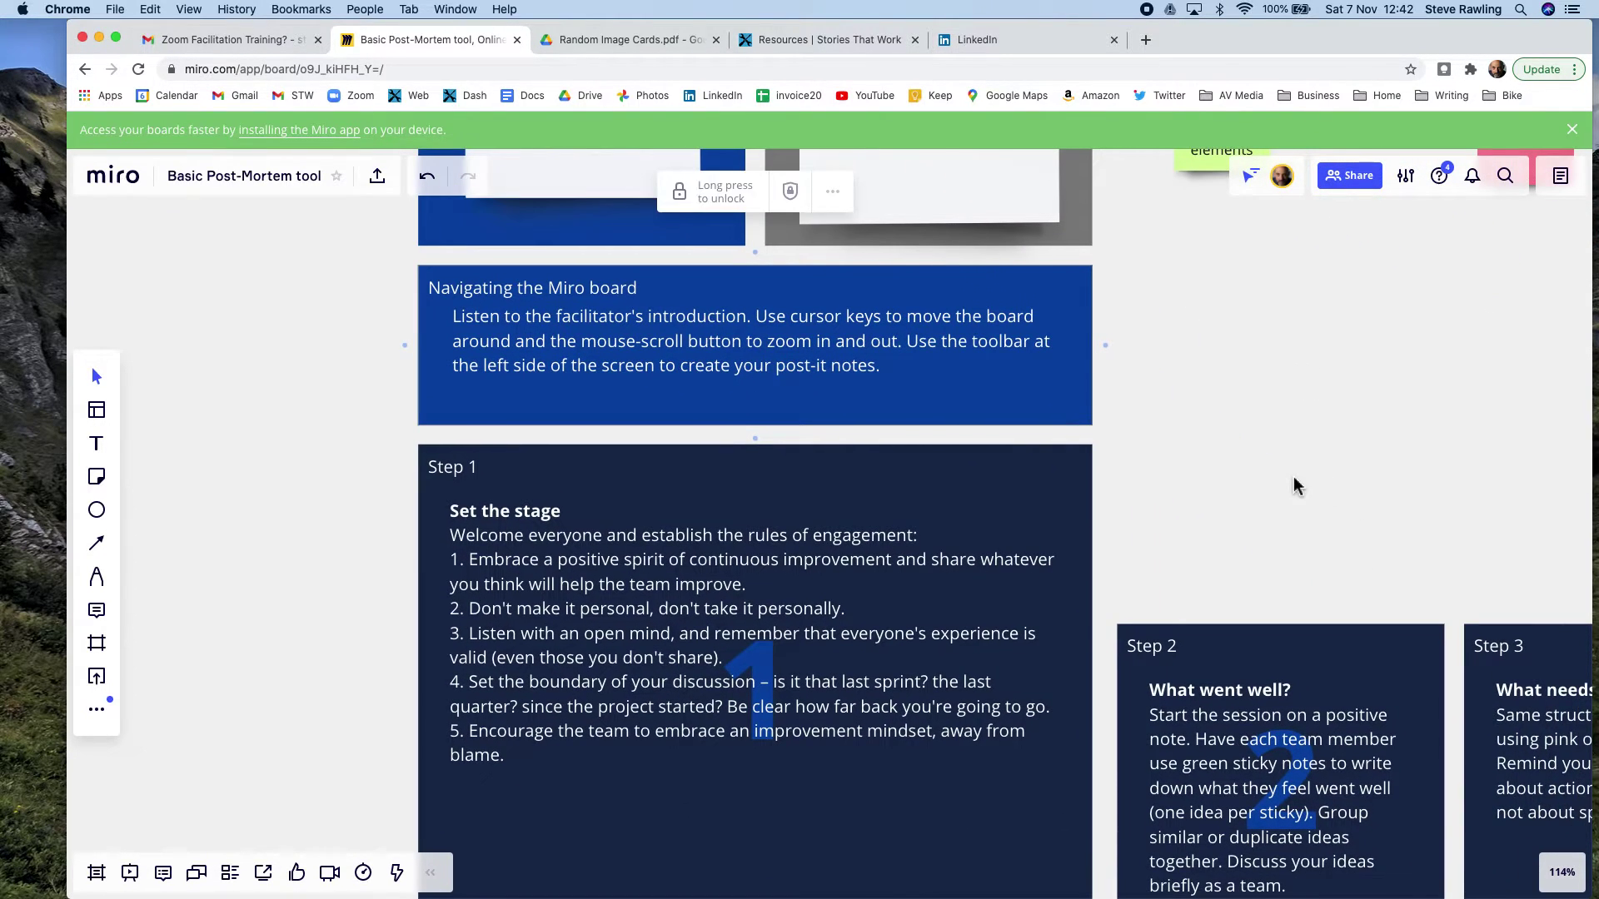
scroll(1293, 486, down, 2)
click(425, 395)
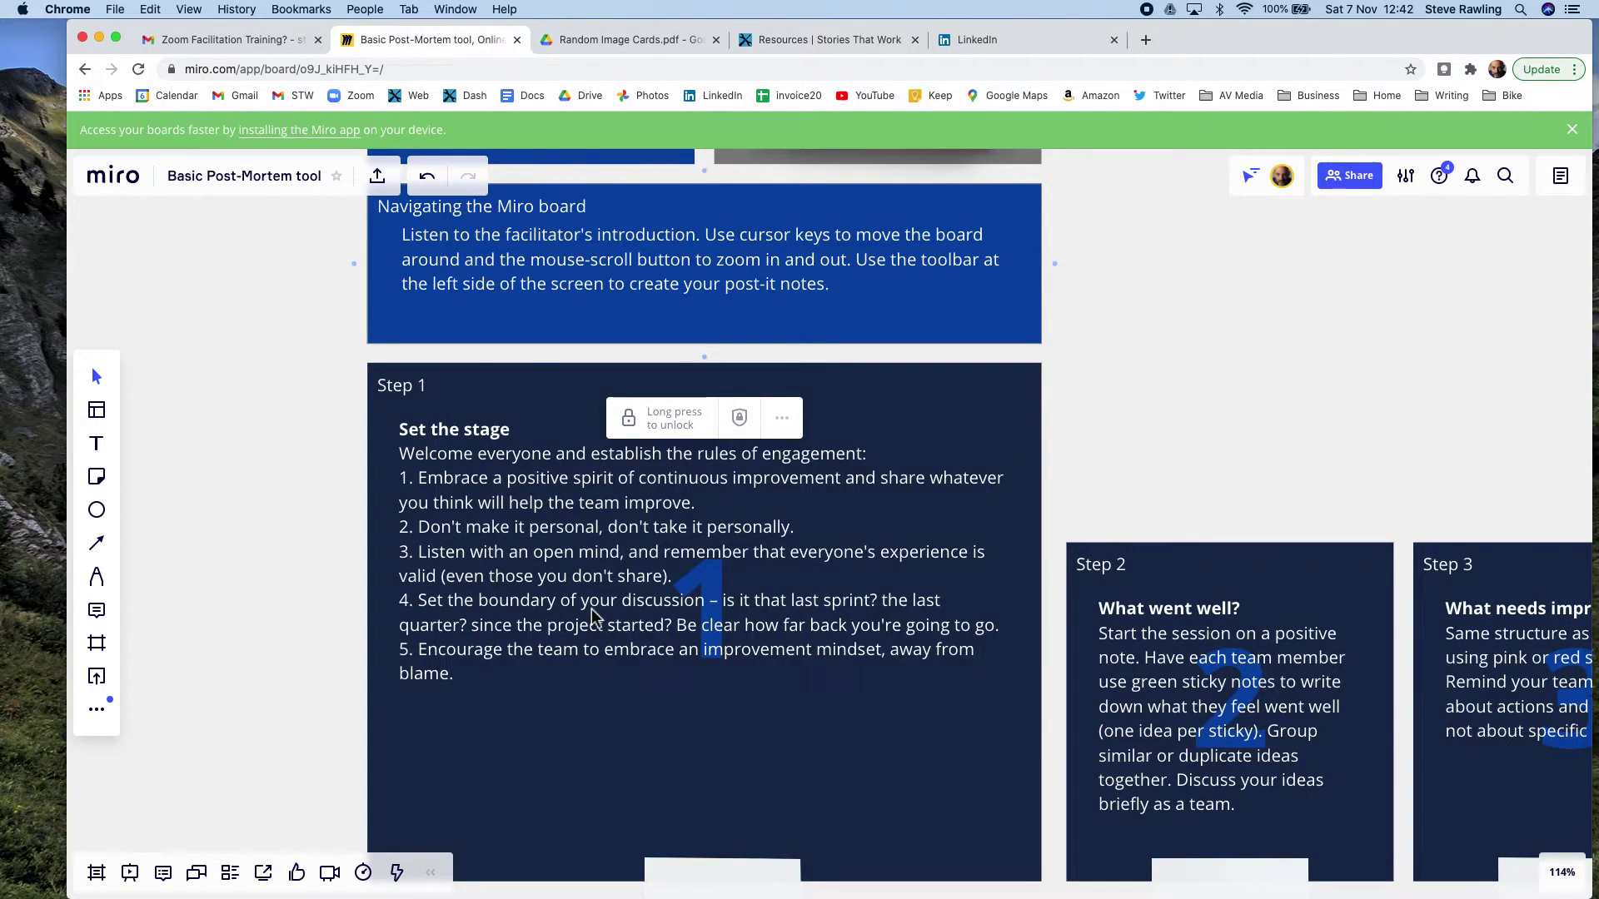
scroll(593, 616, up, 3)
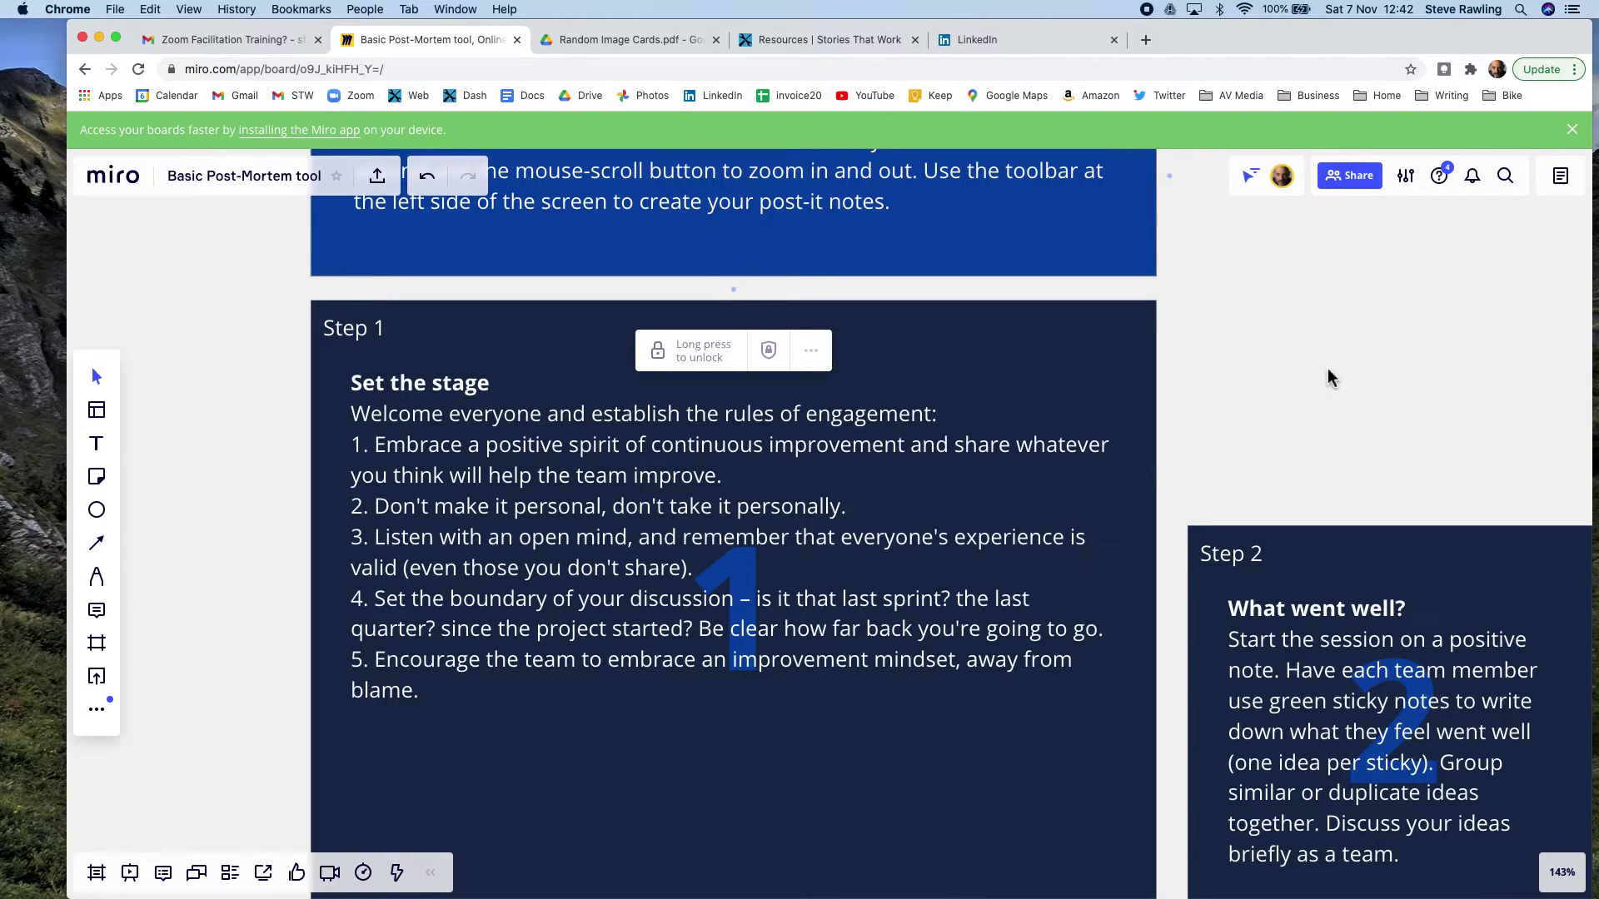
scroll(945, 347, right, 10)
click(896, 487)
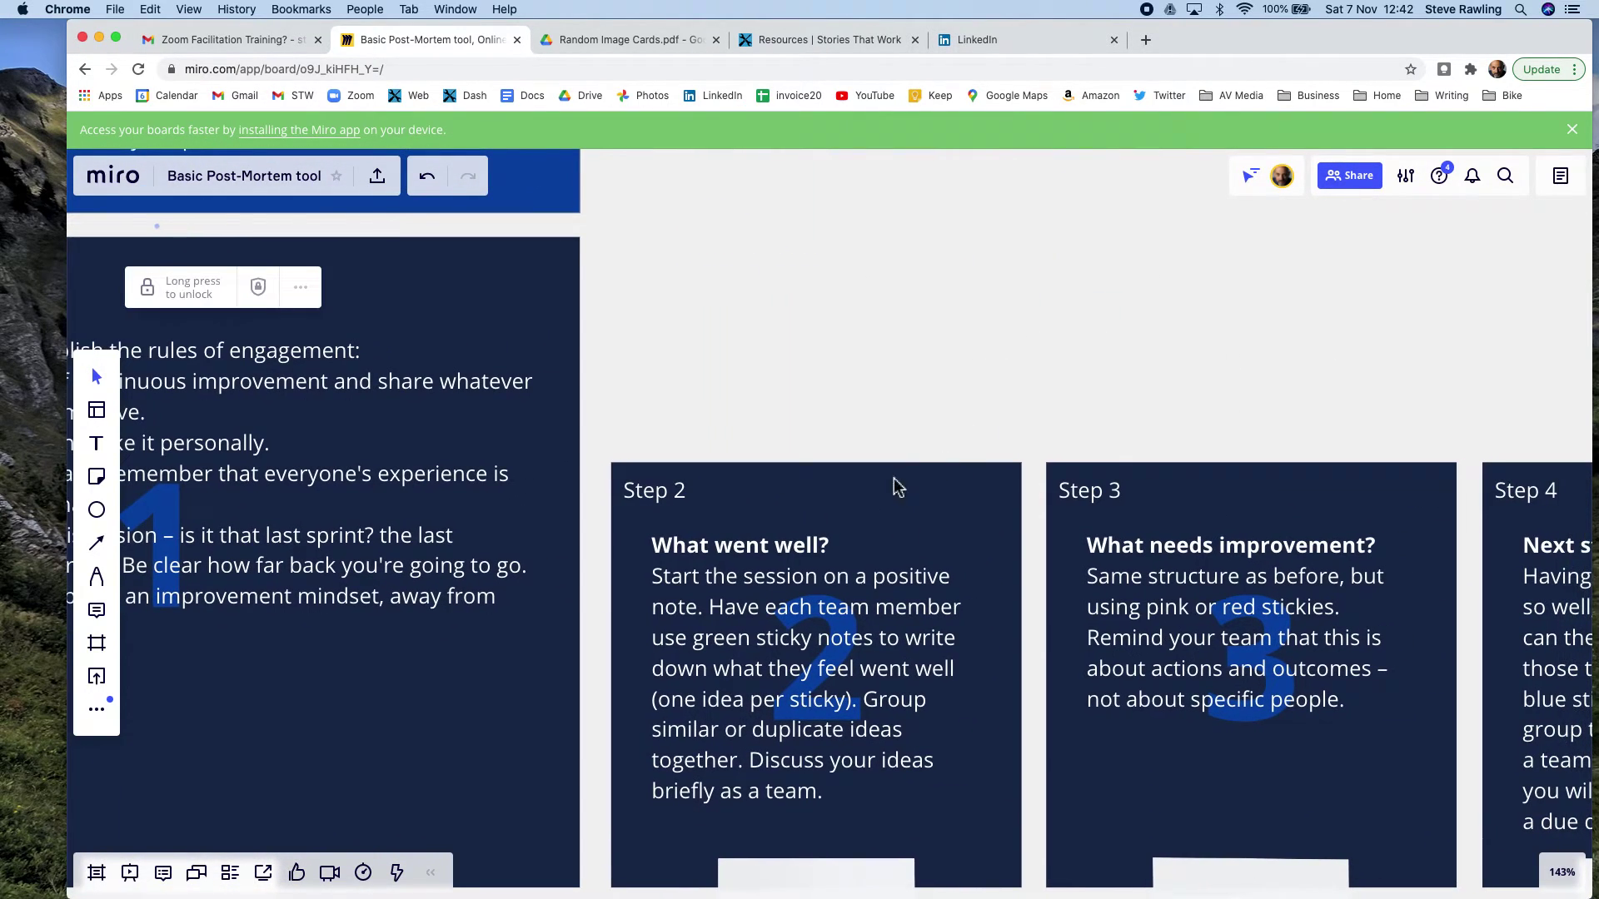
scroll(1152, 397, right, 10)
scroll(1153, 396, down, 2)
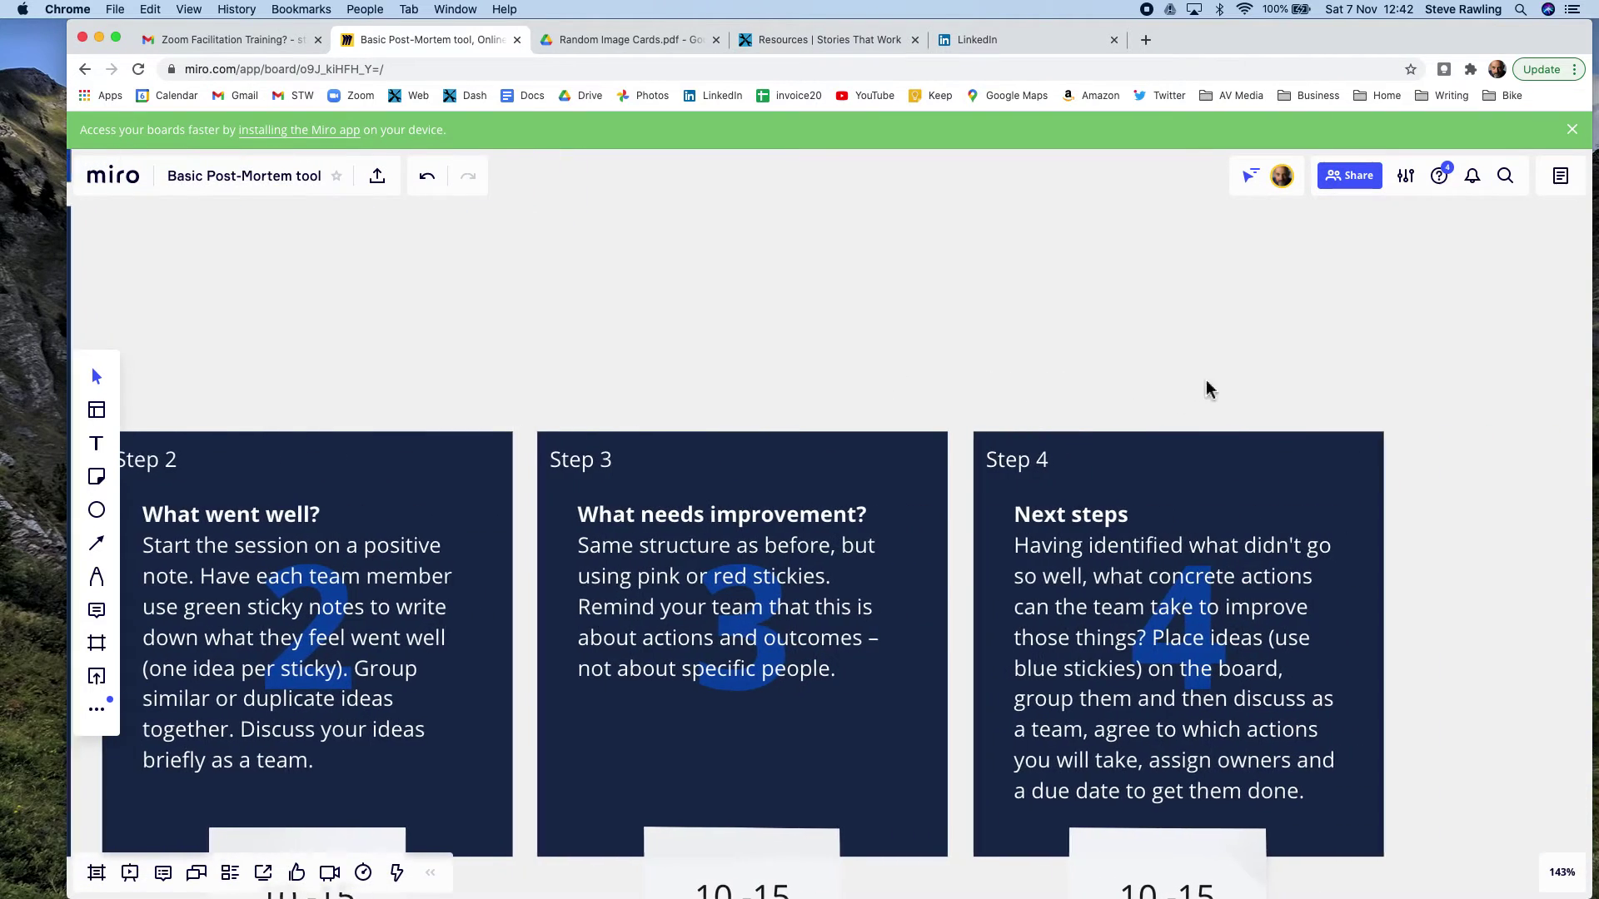
scroll(1146, 305, down, 2)
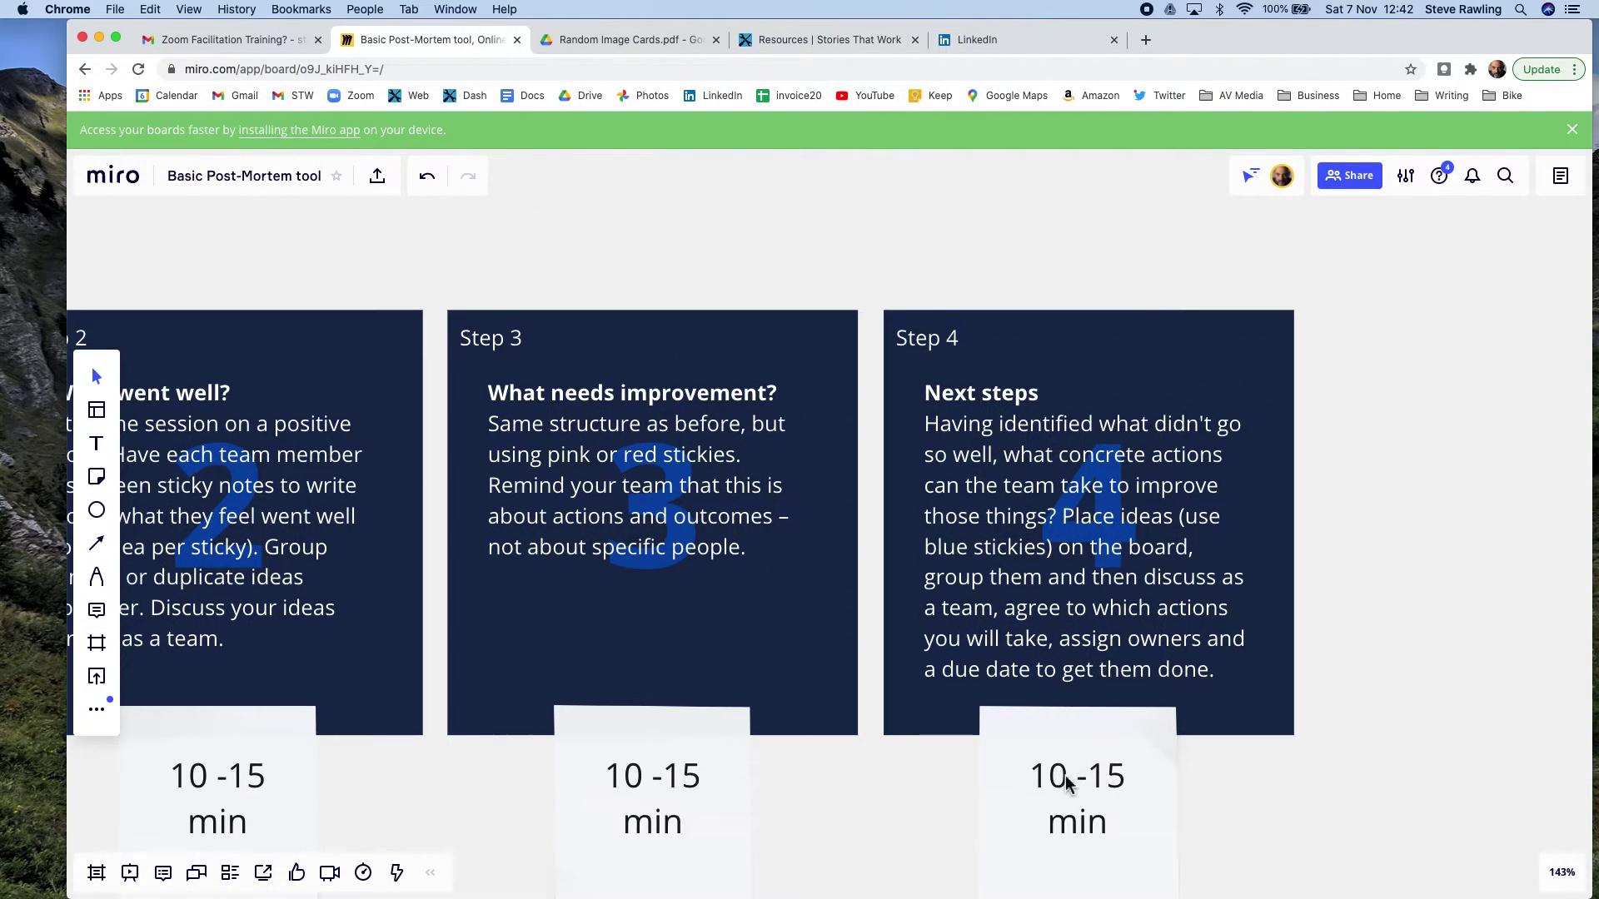
Step: Retype the Step 3 timing card as 10 -15 min and lock it
click(682, 783)
scroll(682, 783, down, 3)
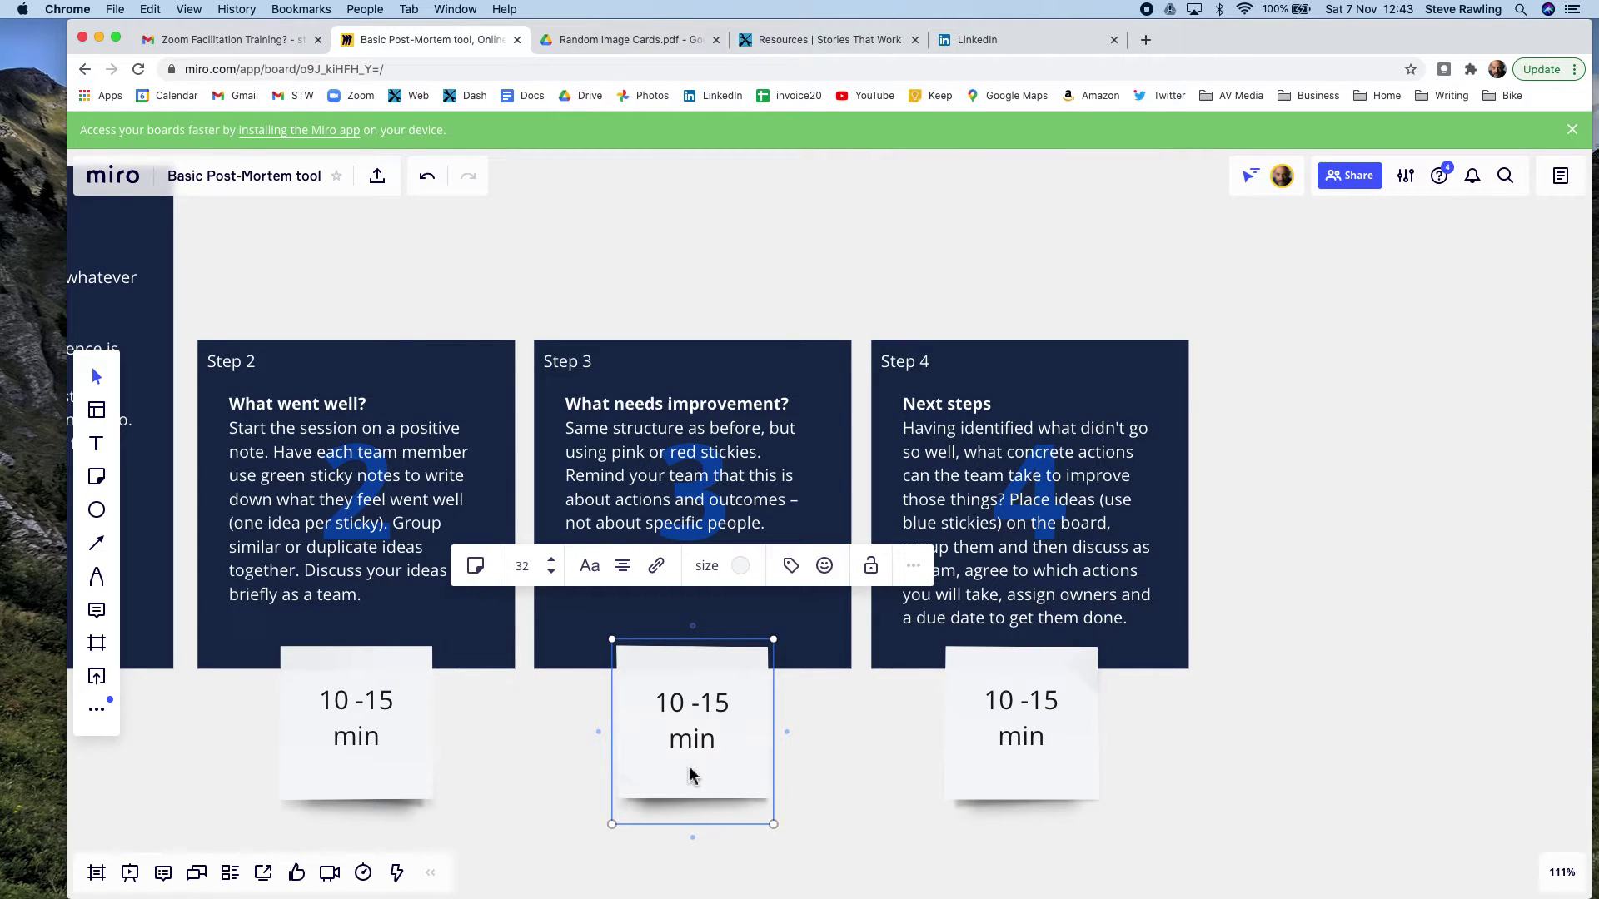
key(Left)
key(Left)
key(Left)
key(Left)
key(BackSpace)
key(BackSpace)
key(BackSpace)
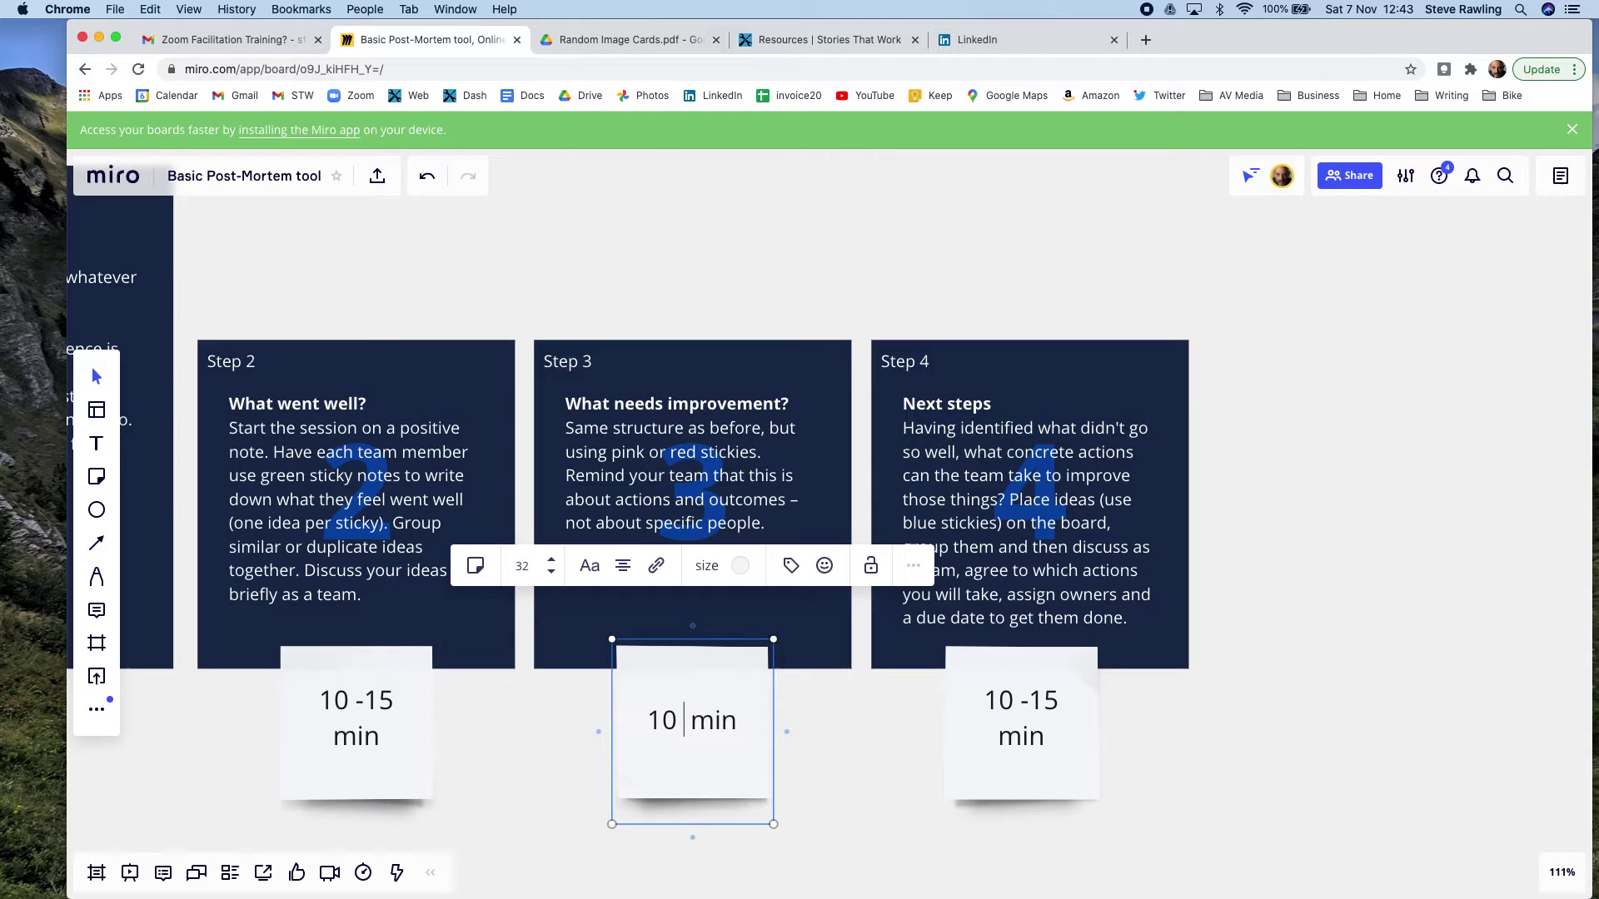
text(-15)
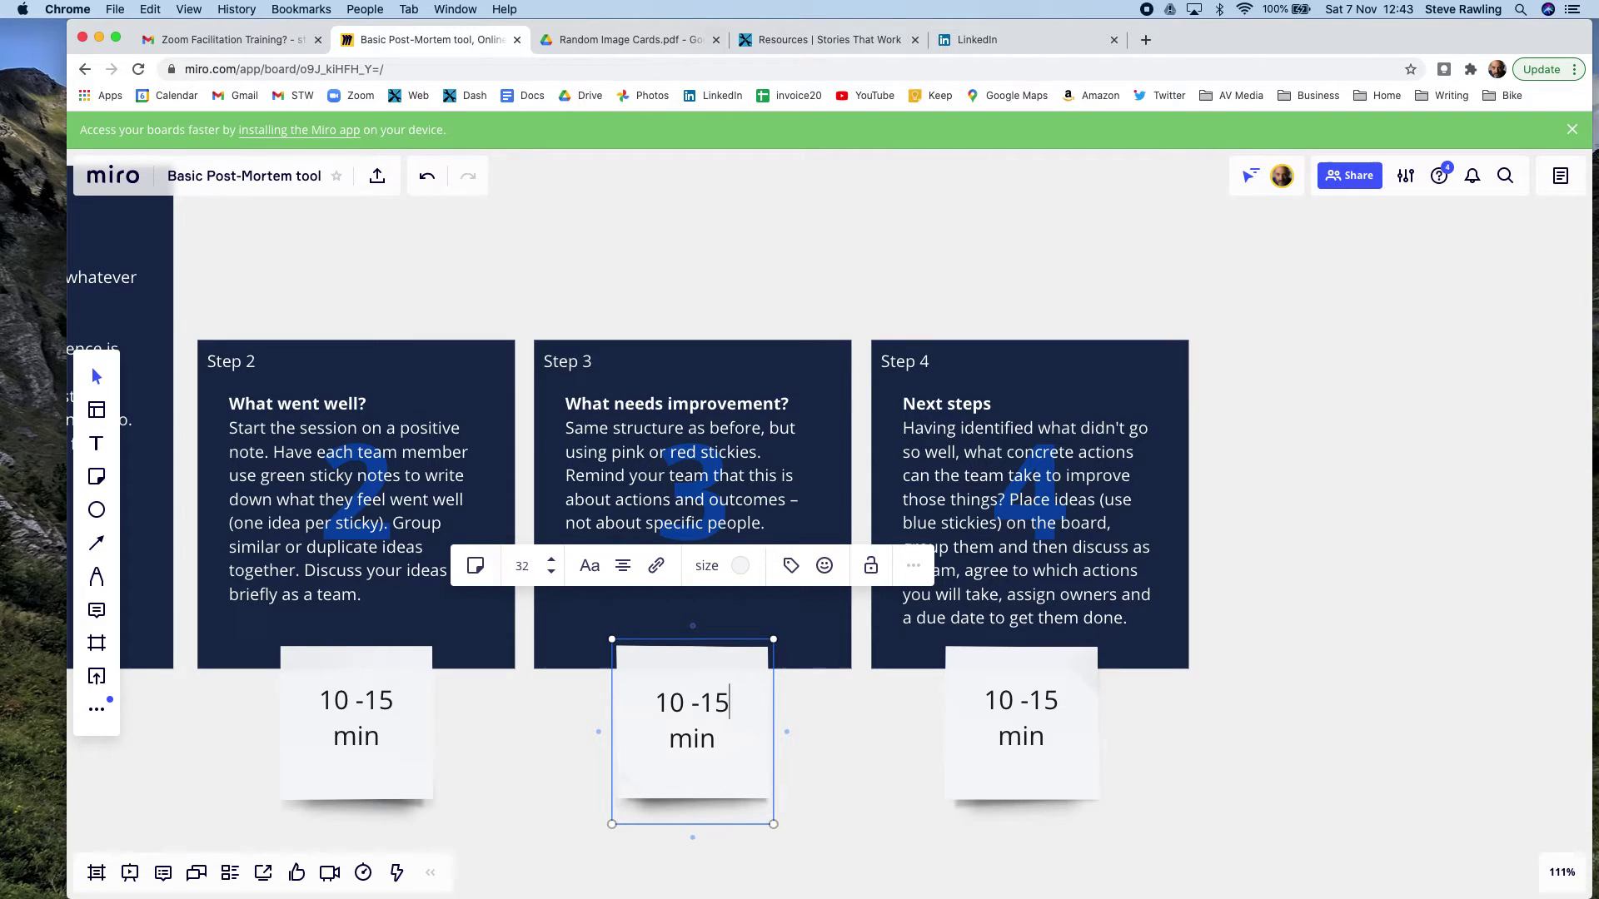
click(870, 565)
click(922, 793)
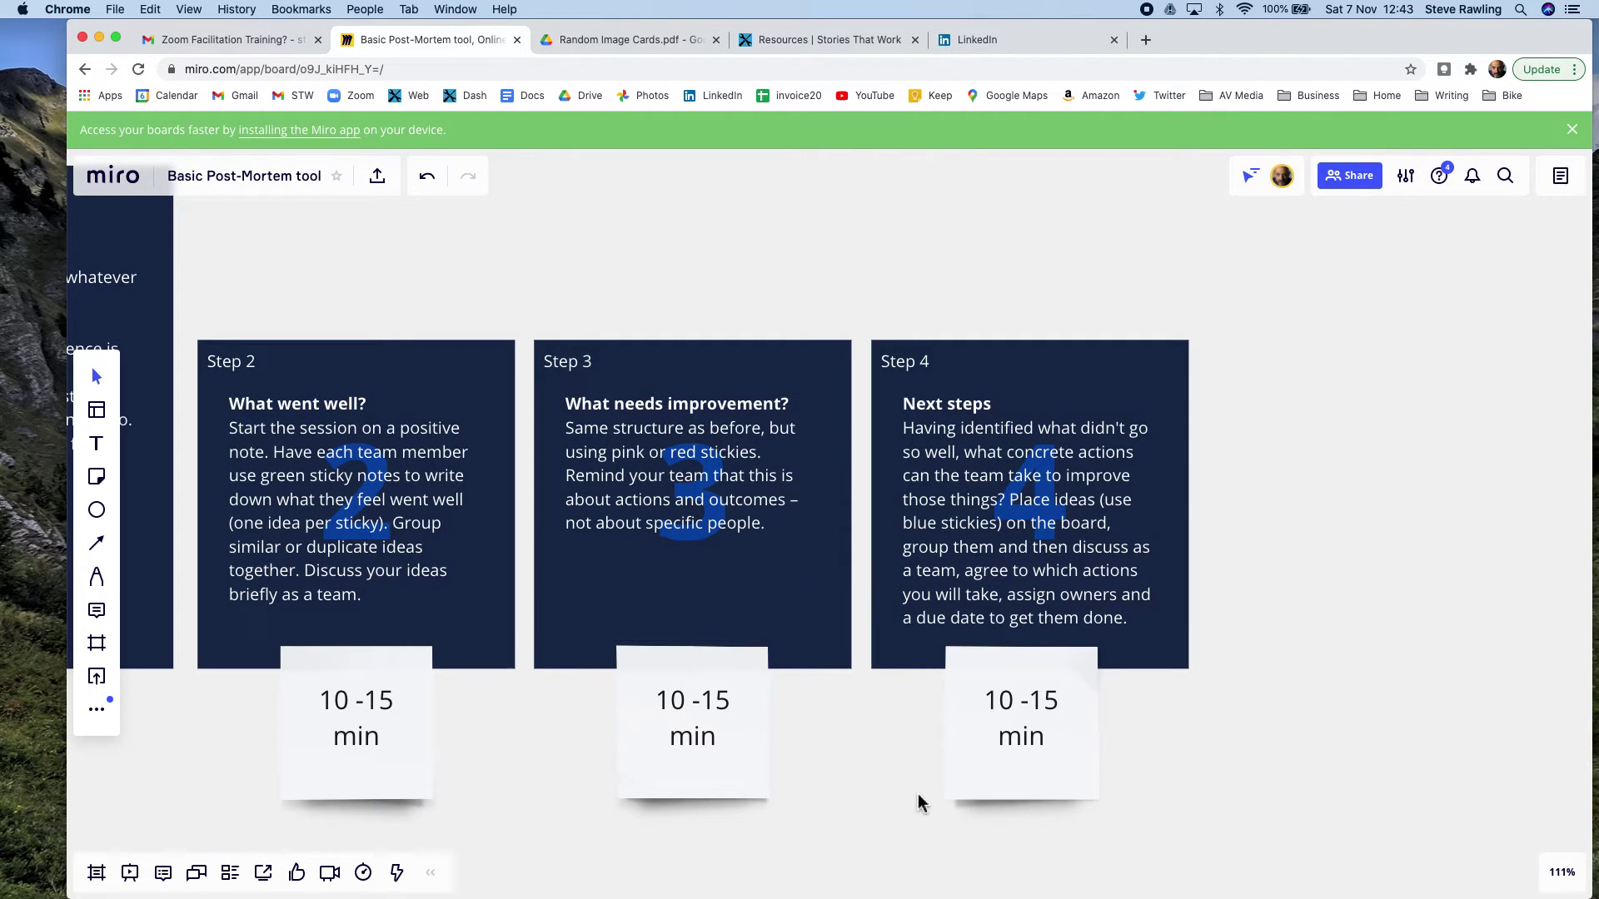
Step: Zoom out and pan the board toward its top sections
scroll(909, 805, down, 5)
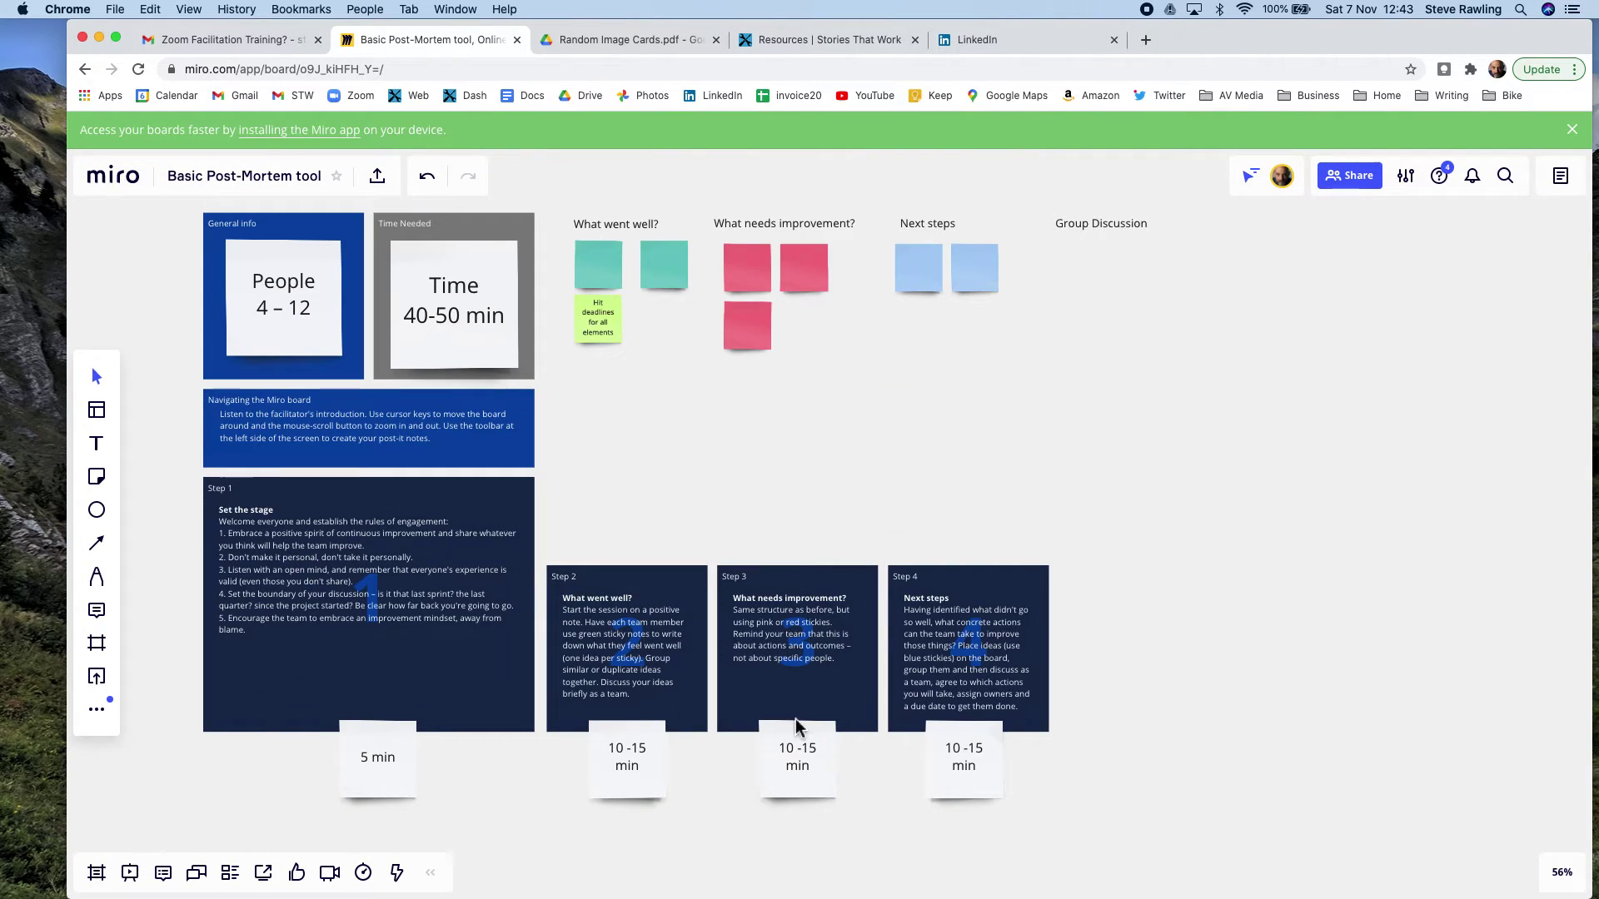
drag(736, 477, 863, 525)
scroll(814, 550, up, 3)
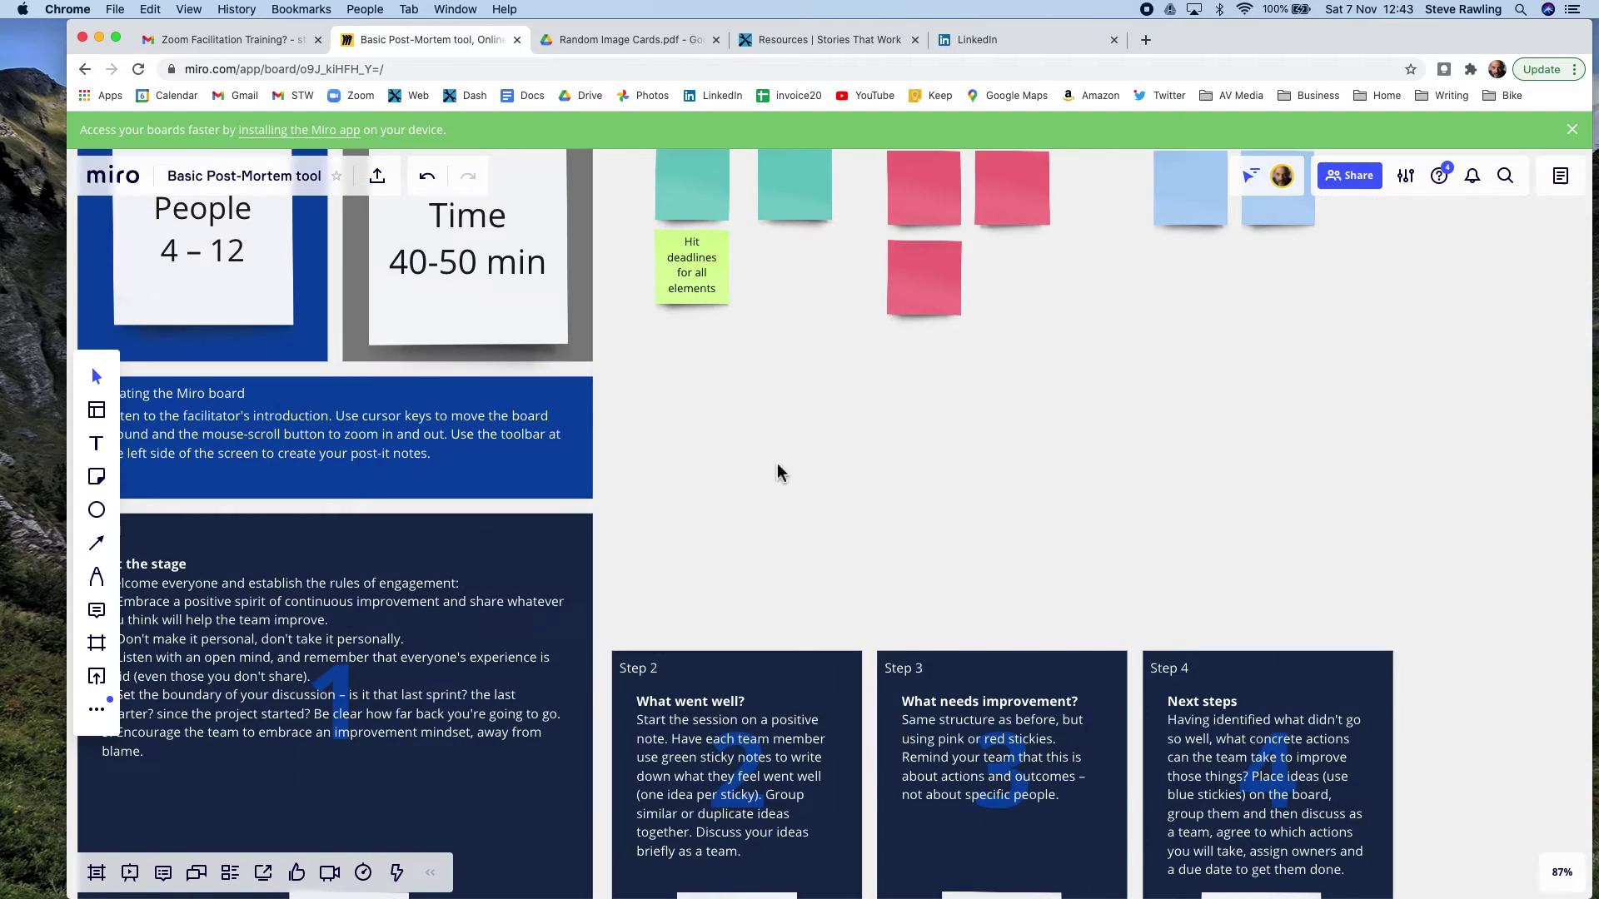
drag(778, 464, 887, 603)
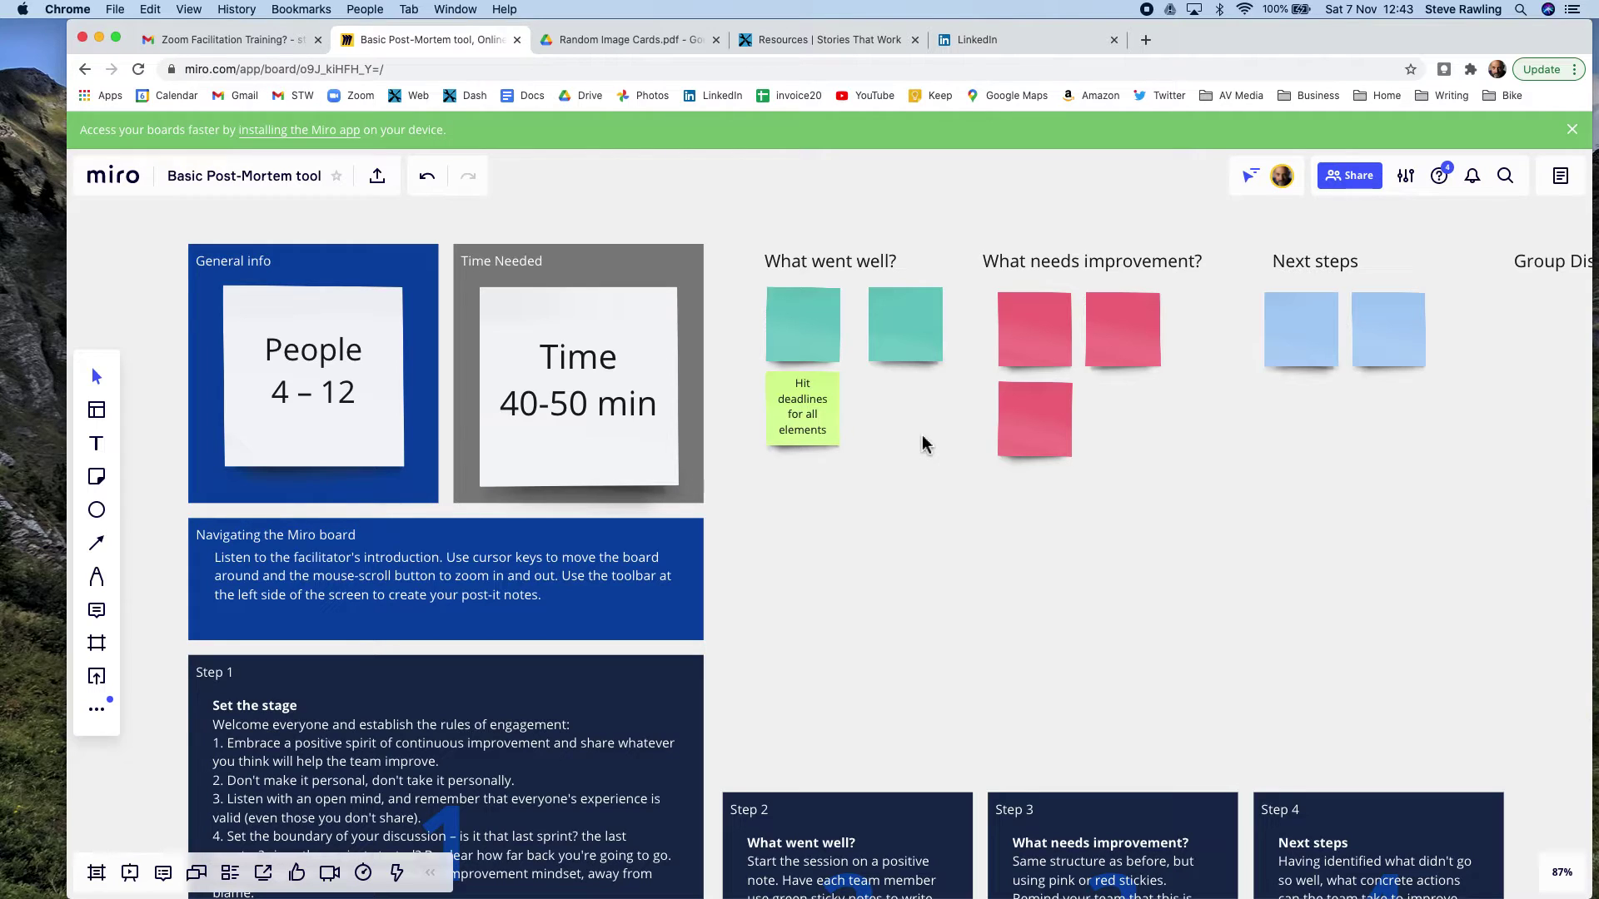
Step: Add a teal sticky note reading 'comment' below What went well?
click(99, 480)
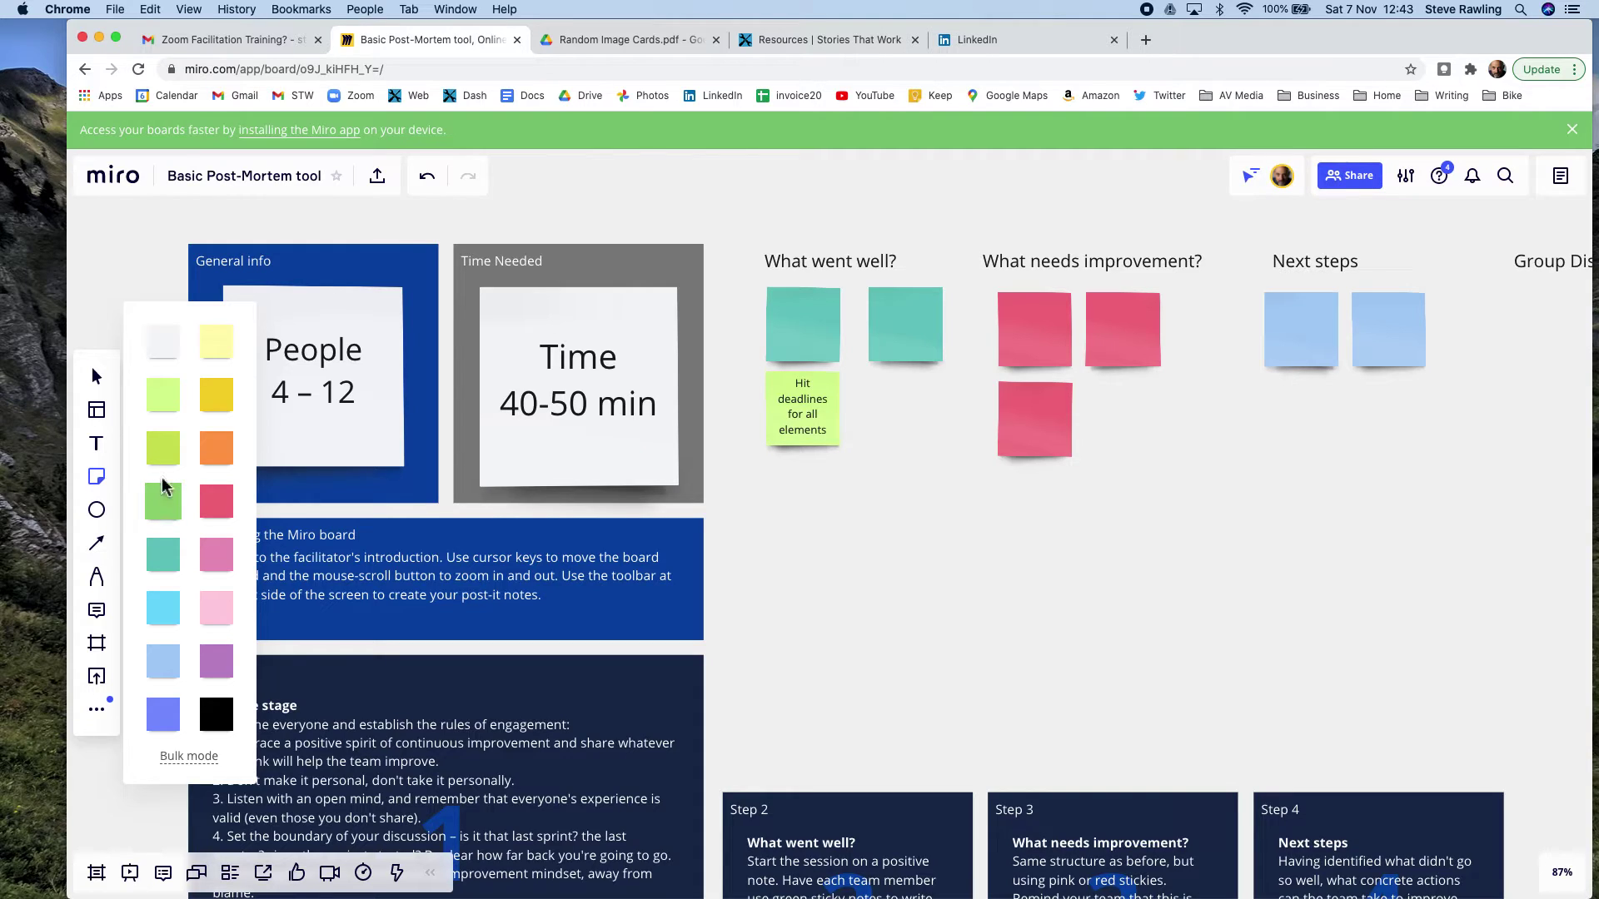
click(163, 553)
click(800, 499)
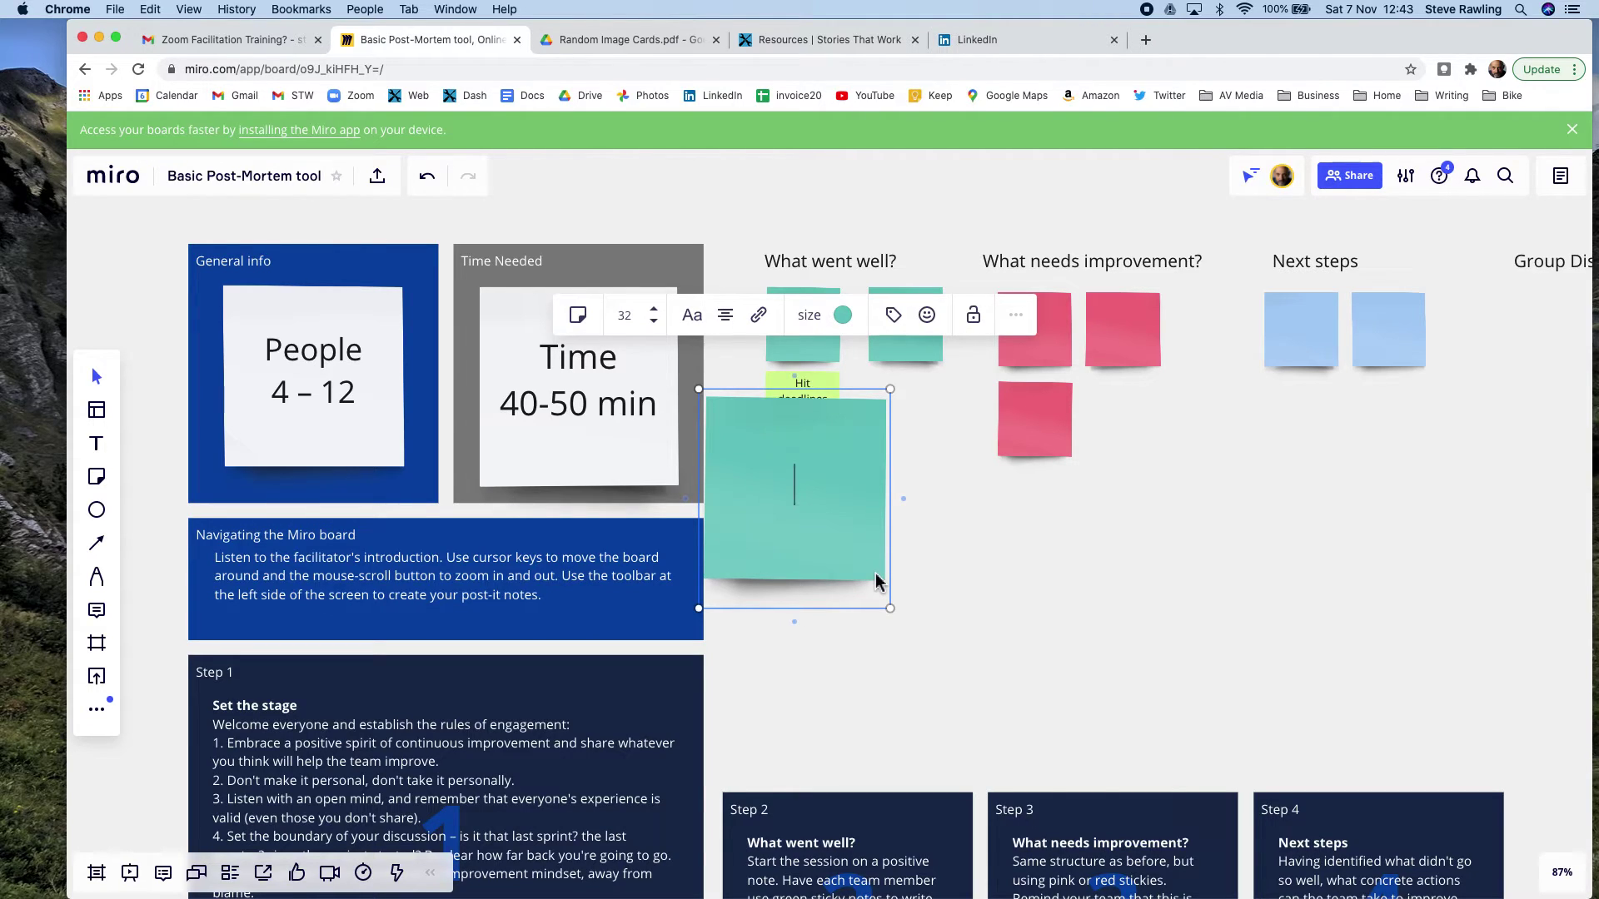
text(comment)
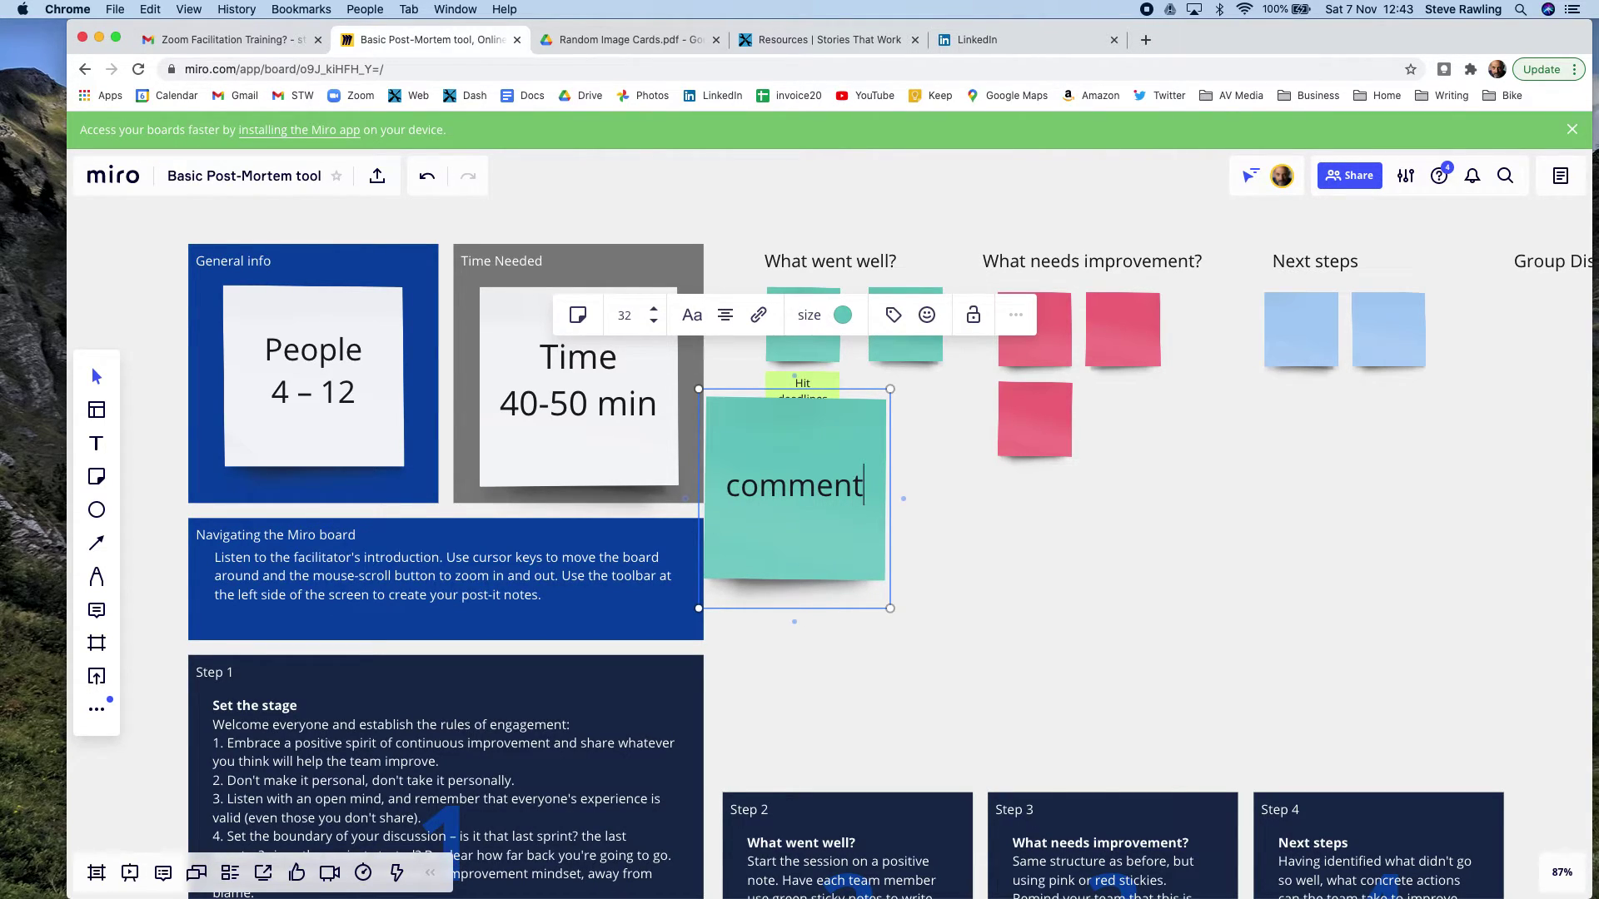
key(Return)
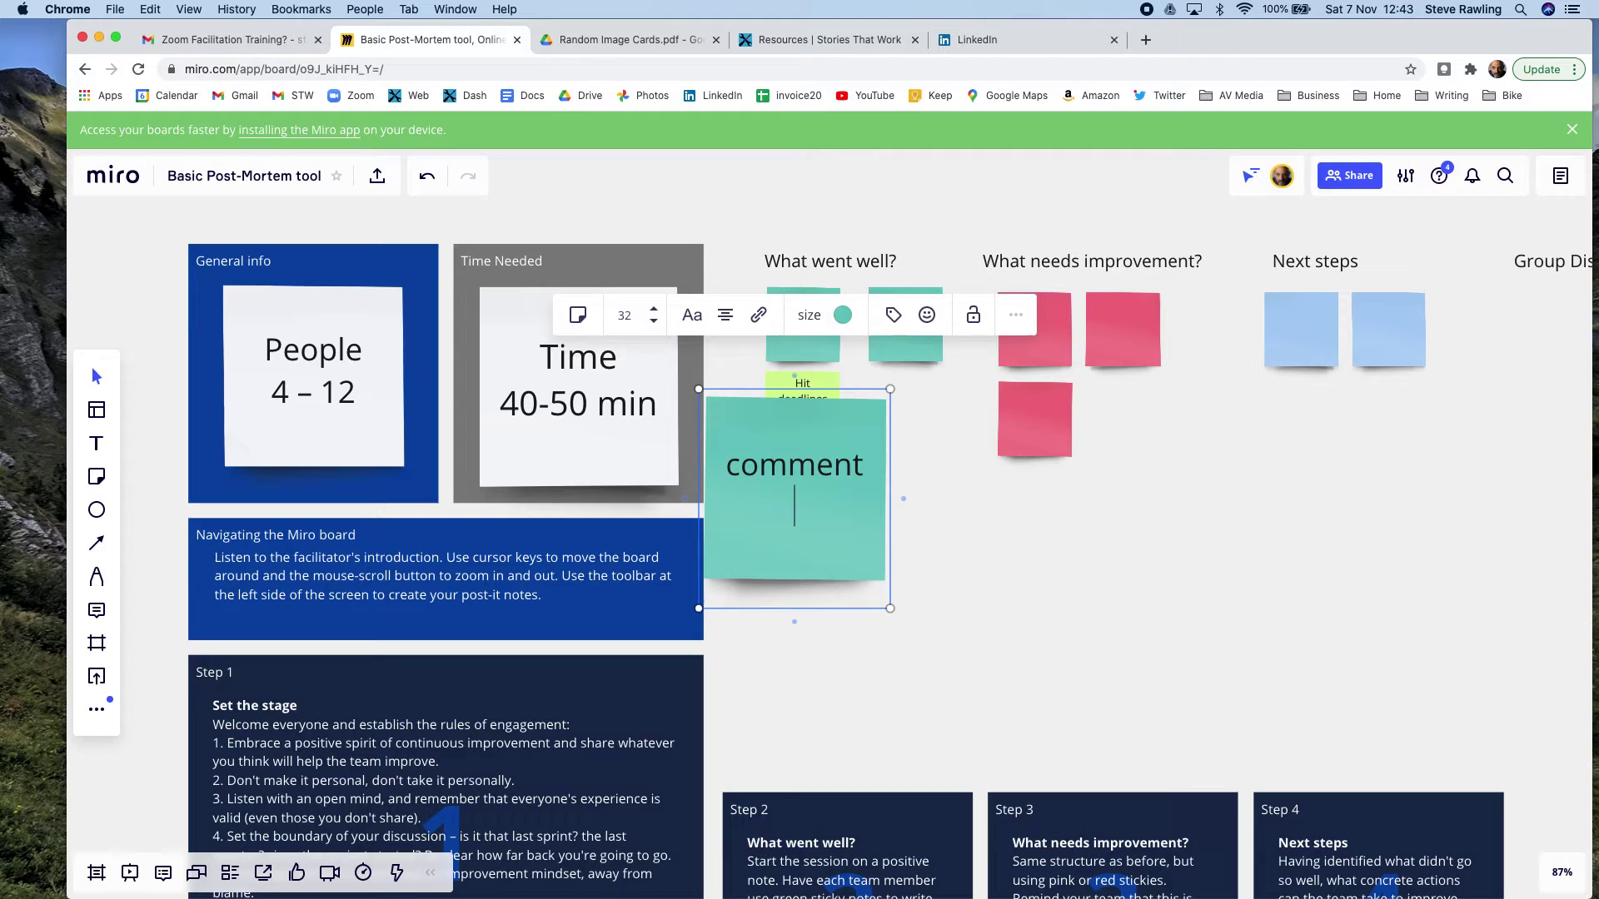
click(890, 638)
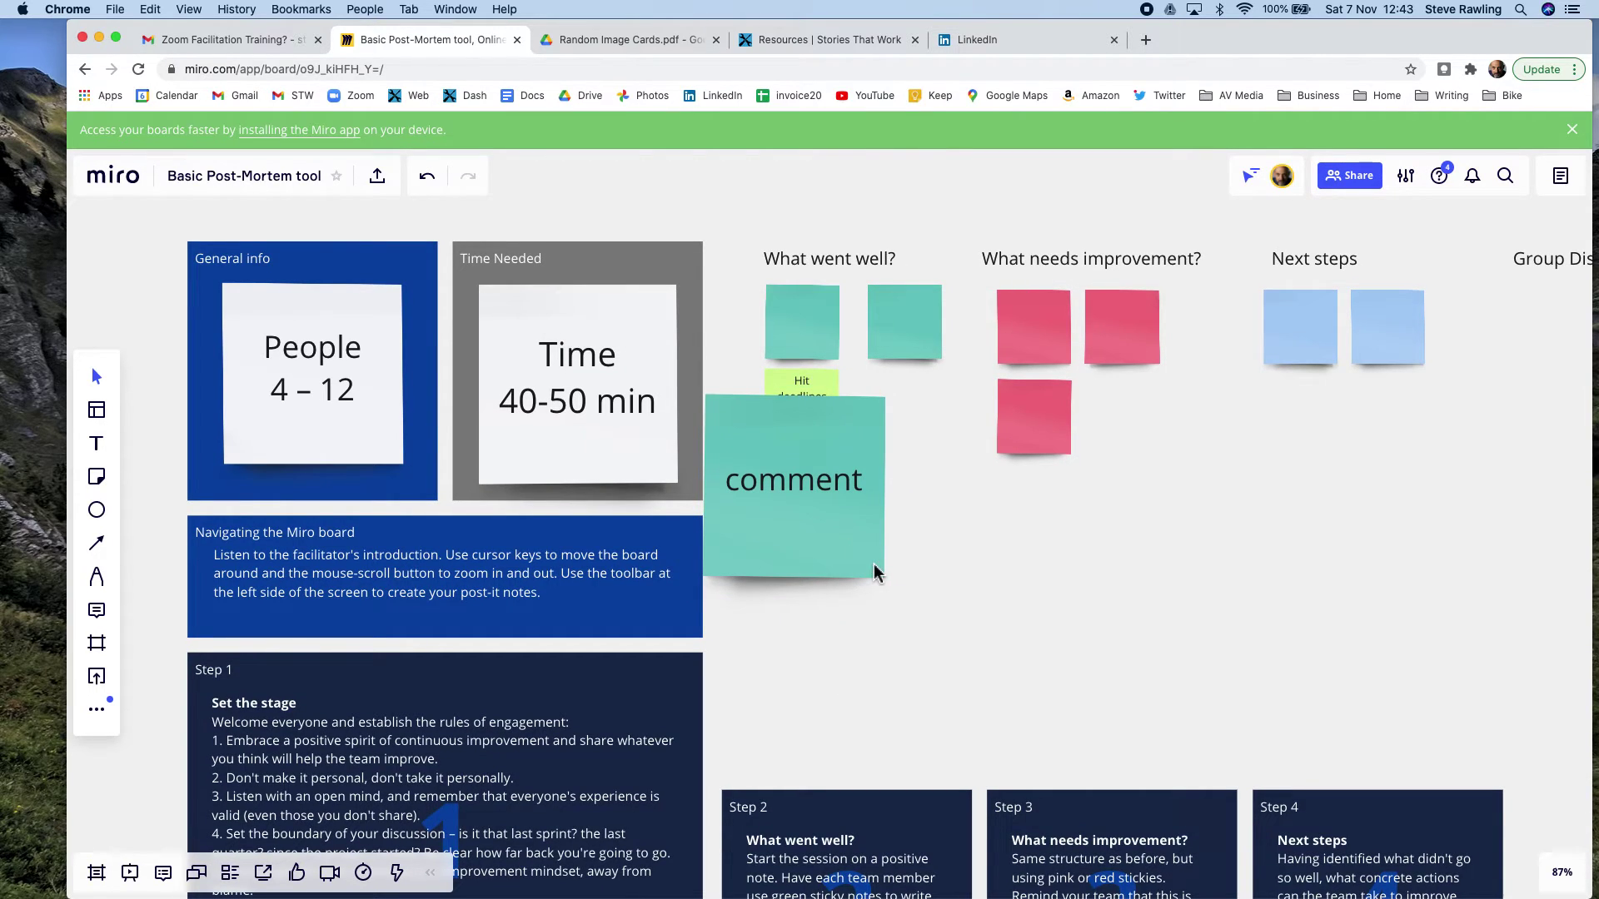
Step: Shrink the comment note and place it under the Hit deadlines note
click(875, 572)
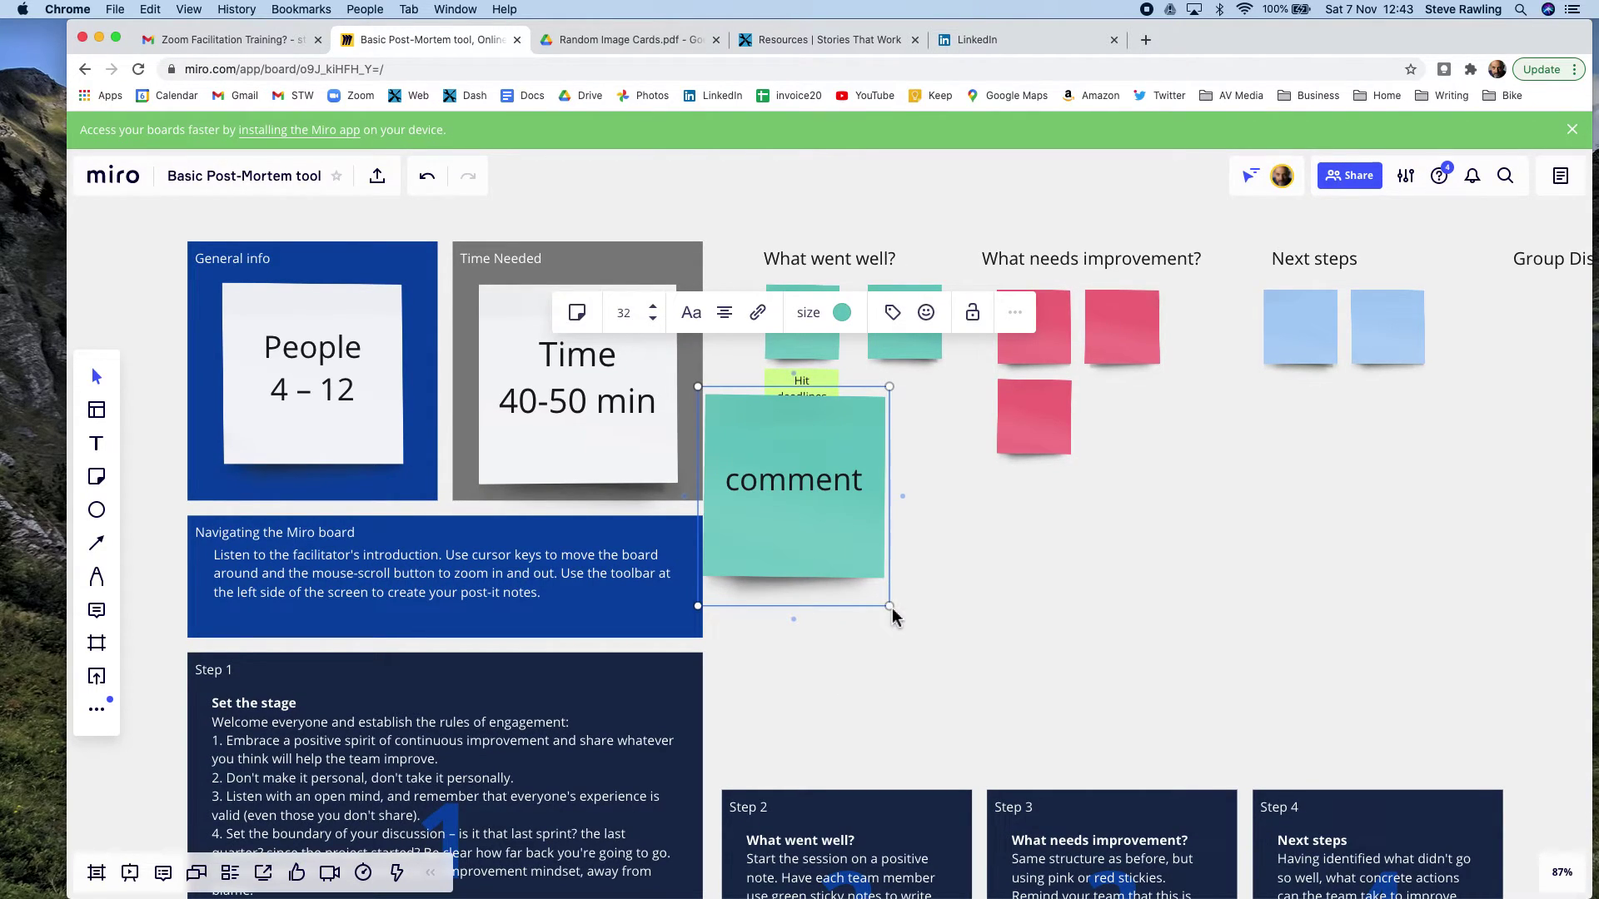
drag(889, 605, 806, 543)
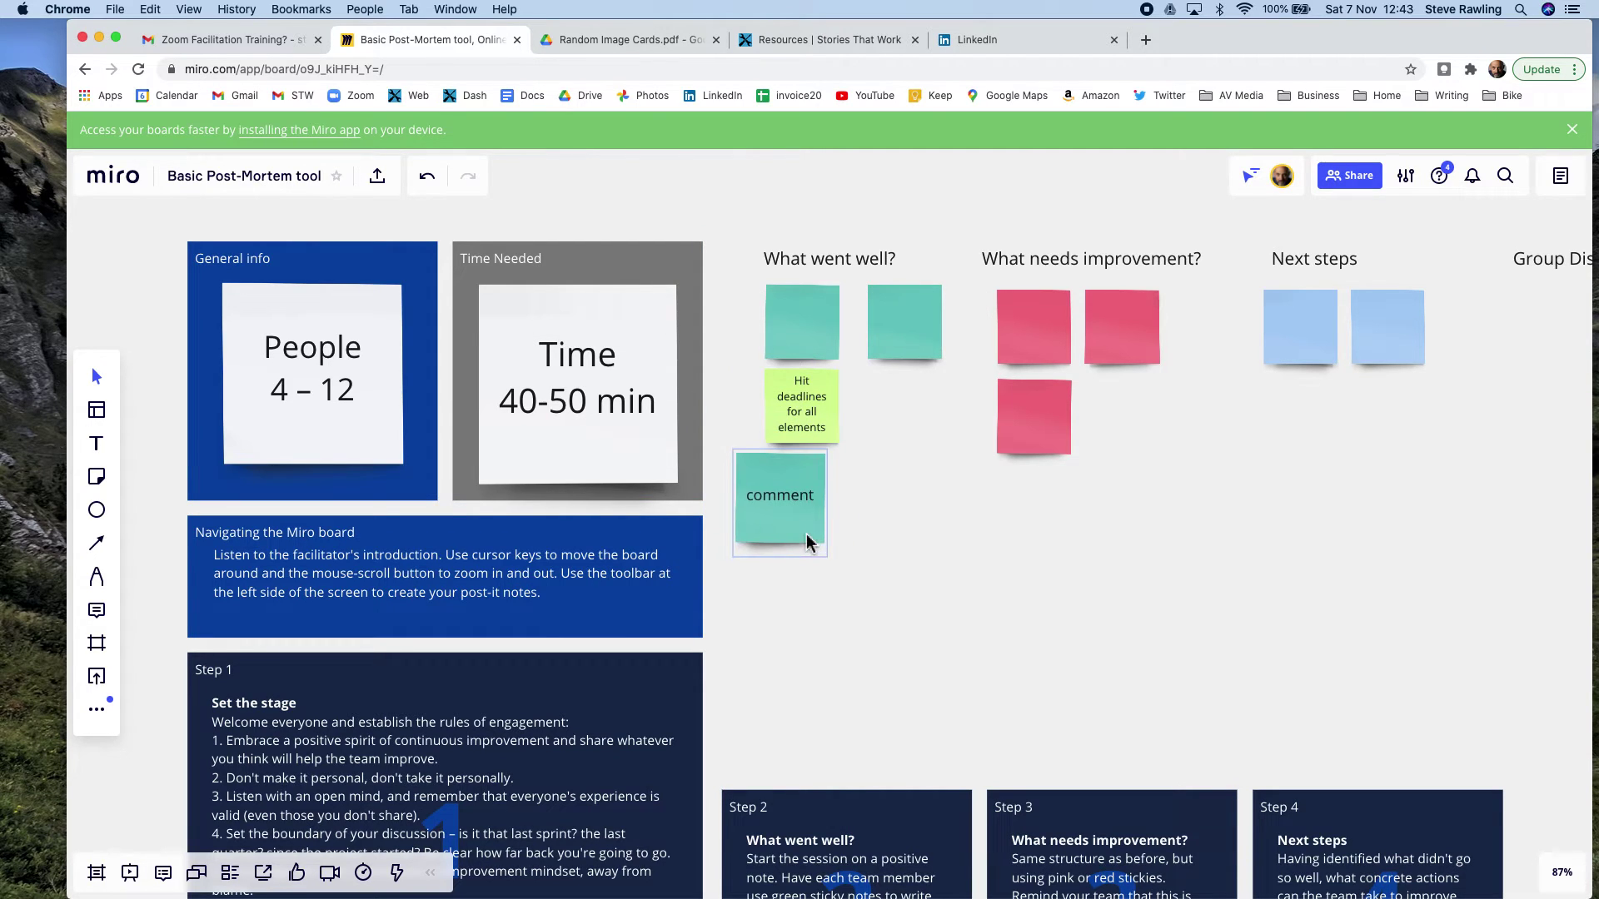
scroll(895, 574, up, 10)
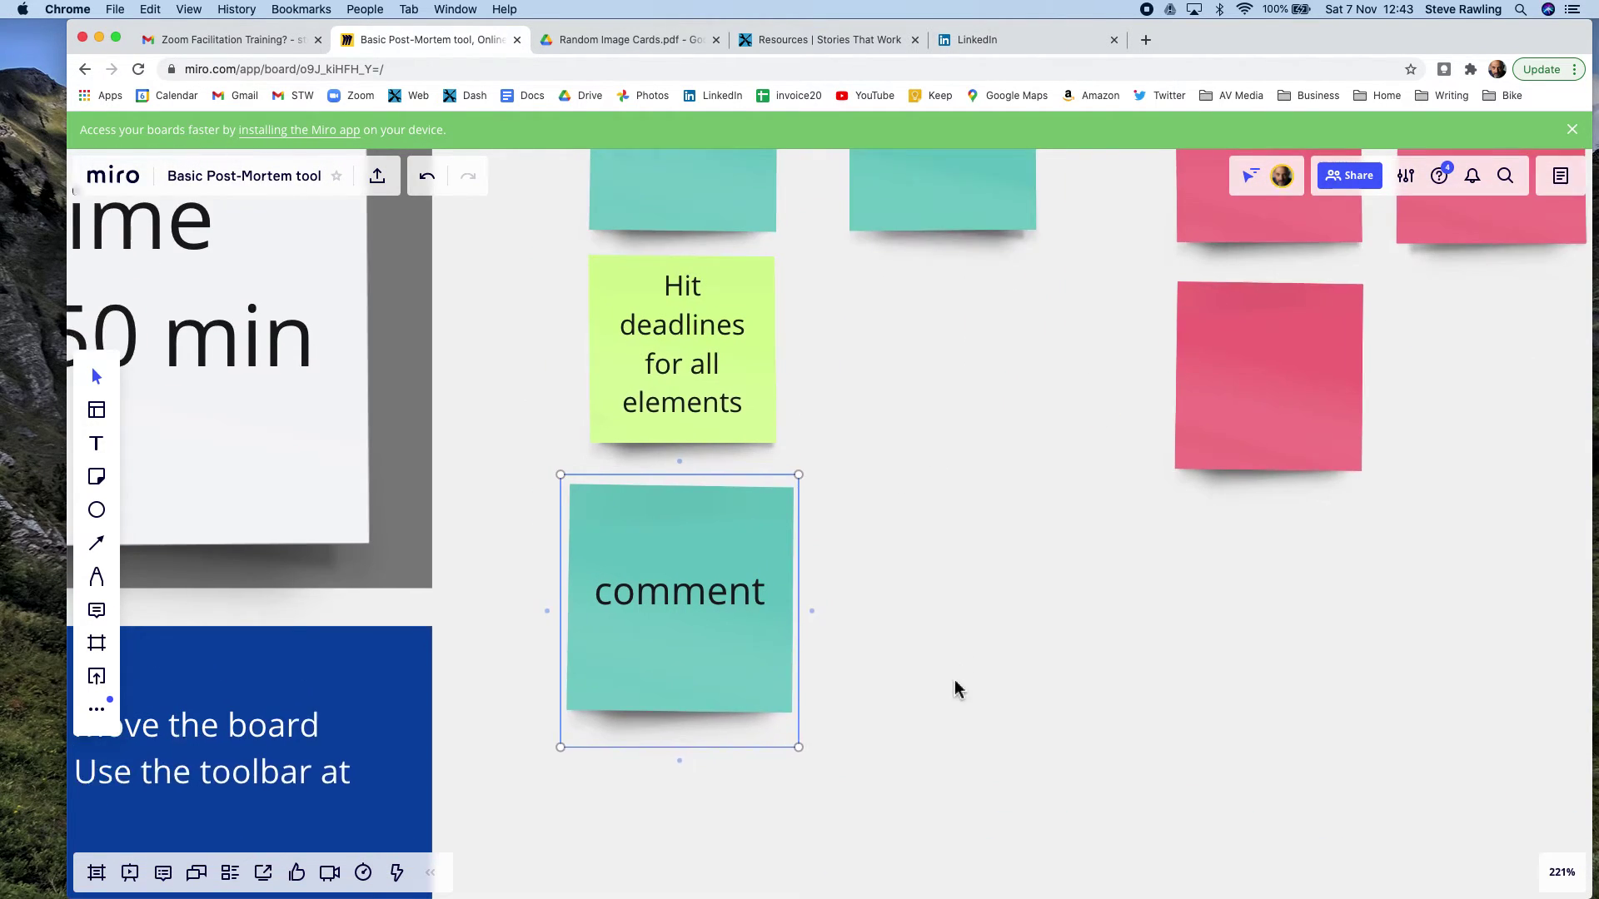
scroll(957, 695, down, 10)
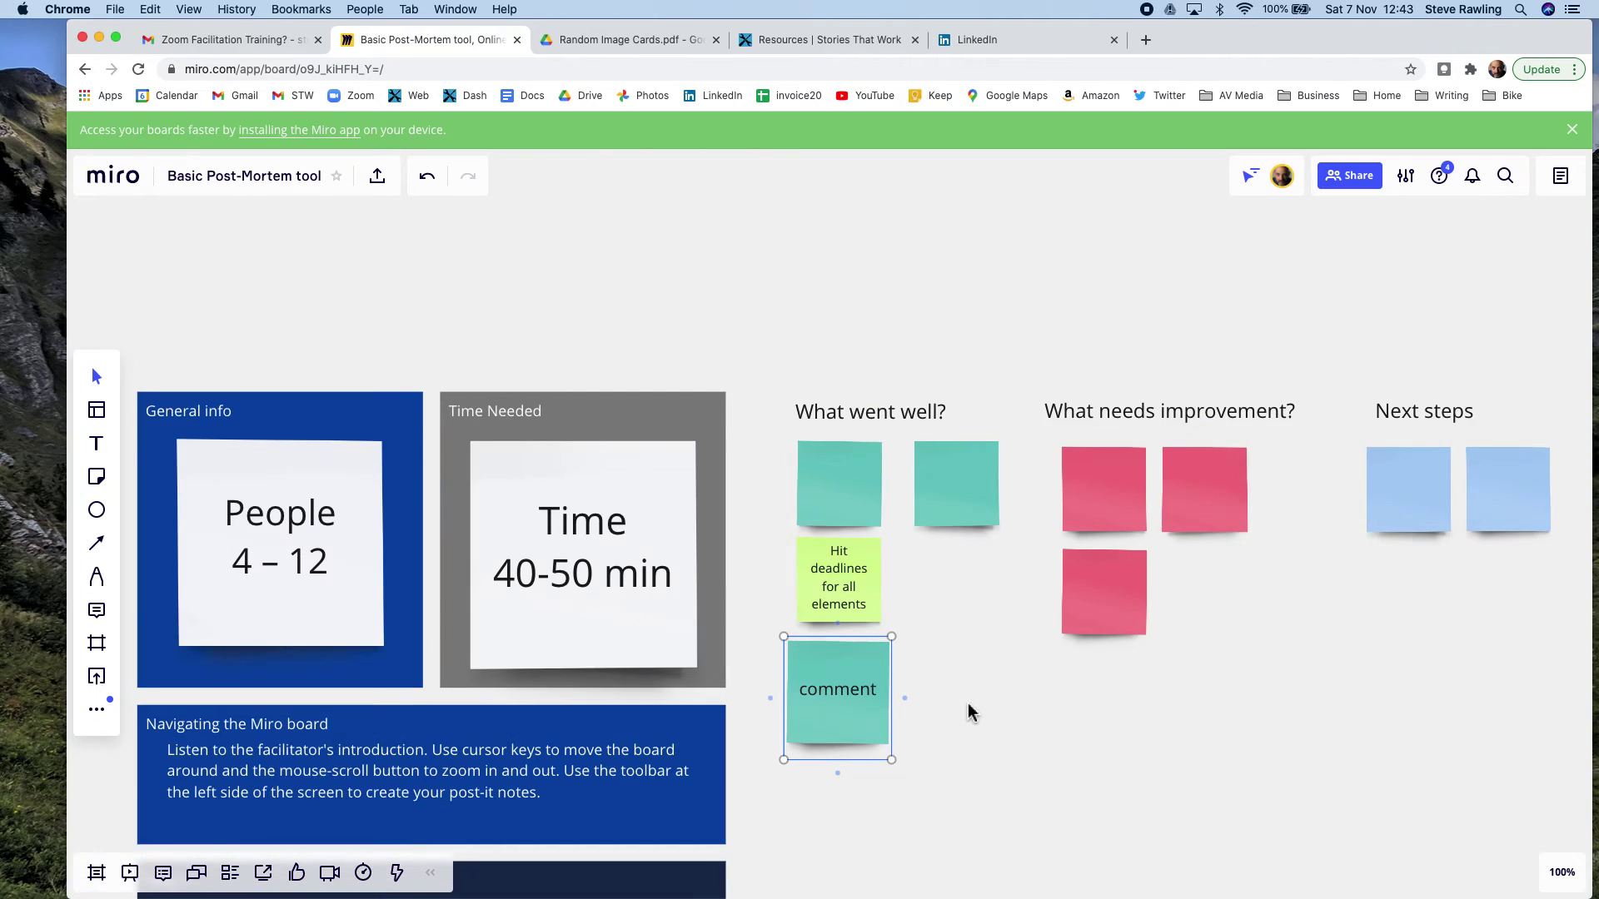
scroll(968, 703, down, 4)
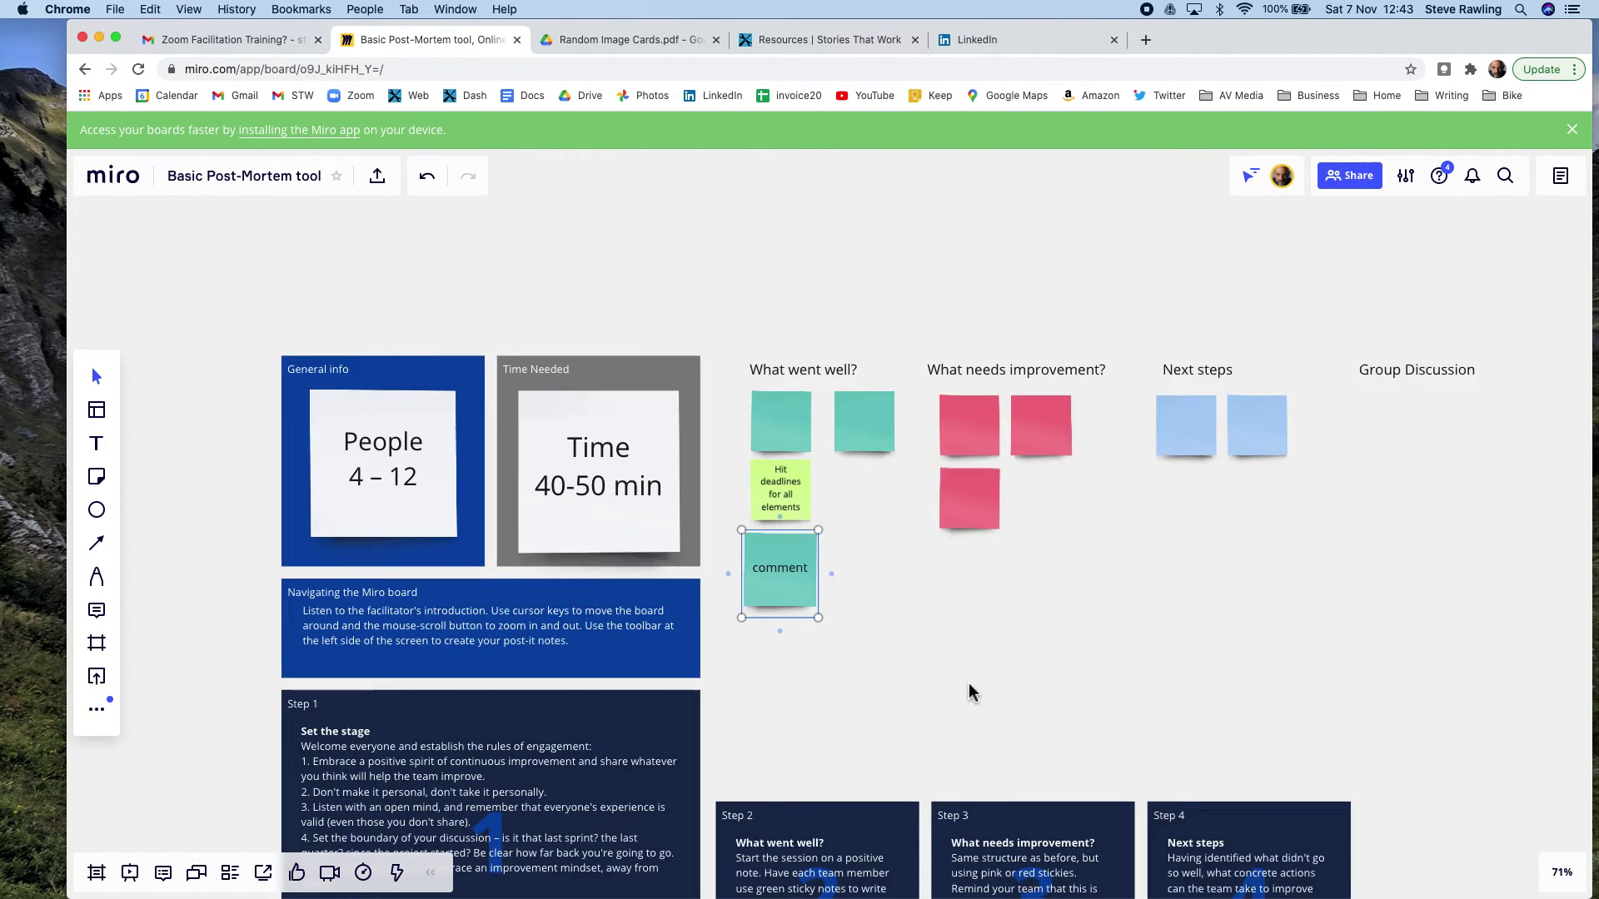
scroll(970, 692, down, 3)
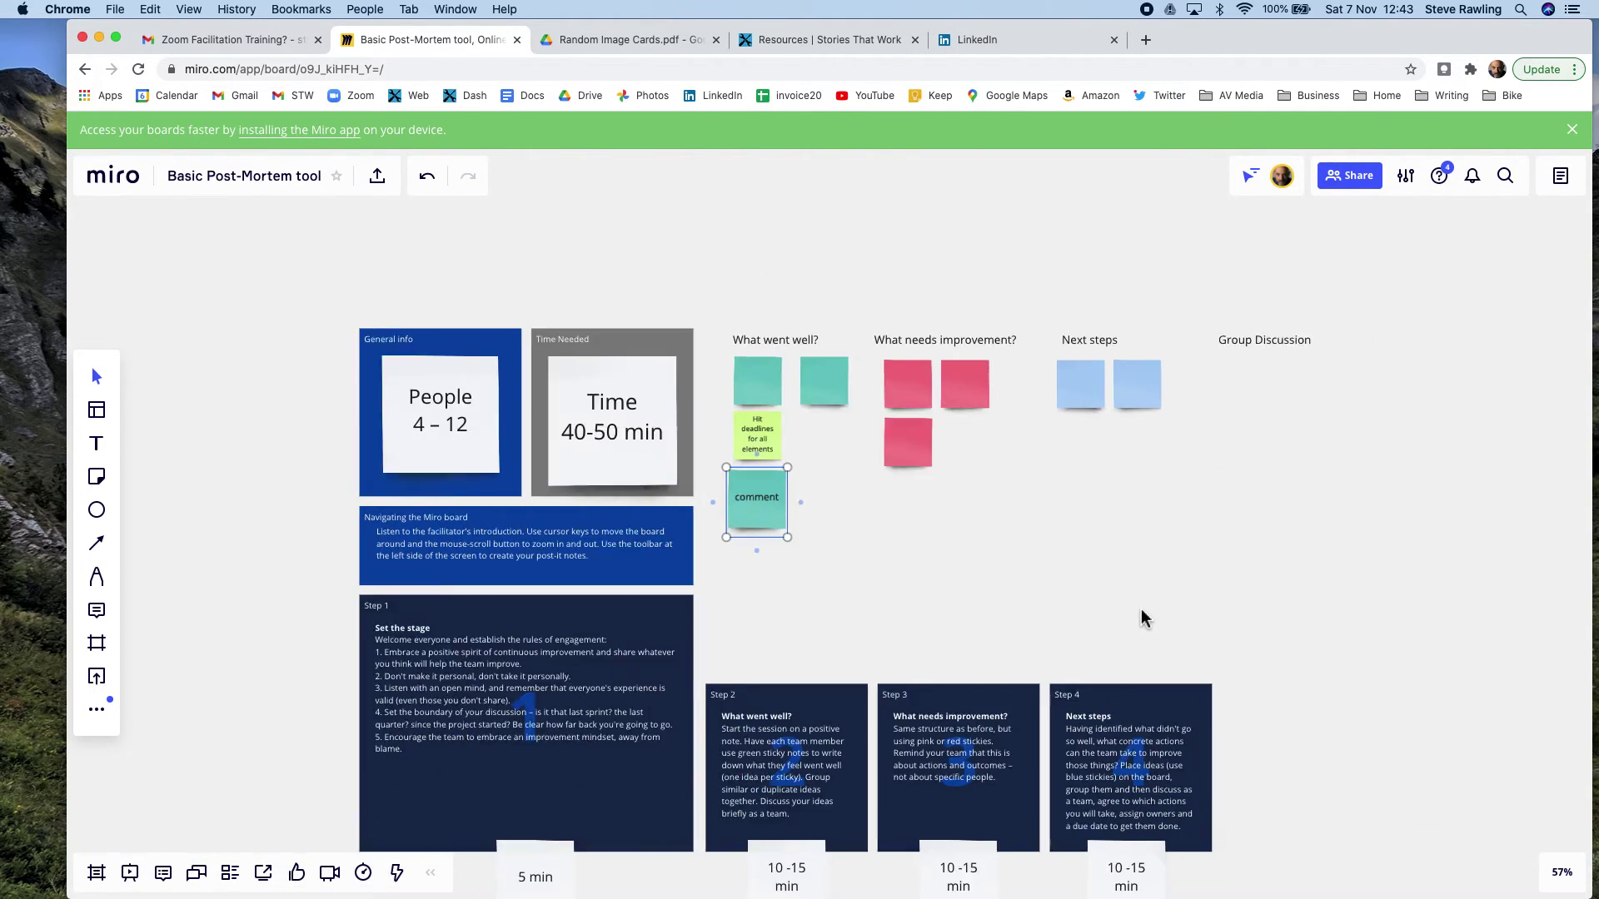
scroll(1153, 607, down, 2)
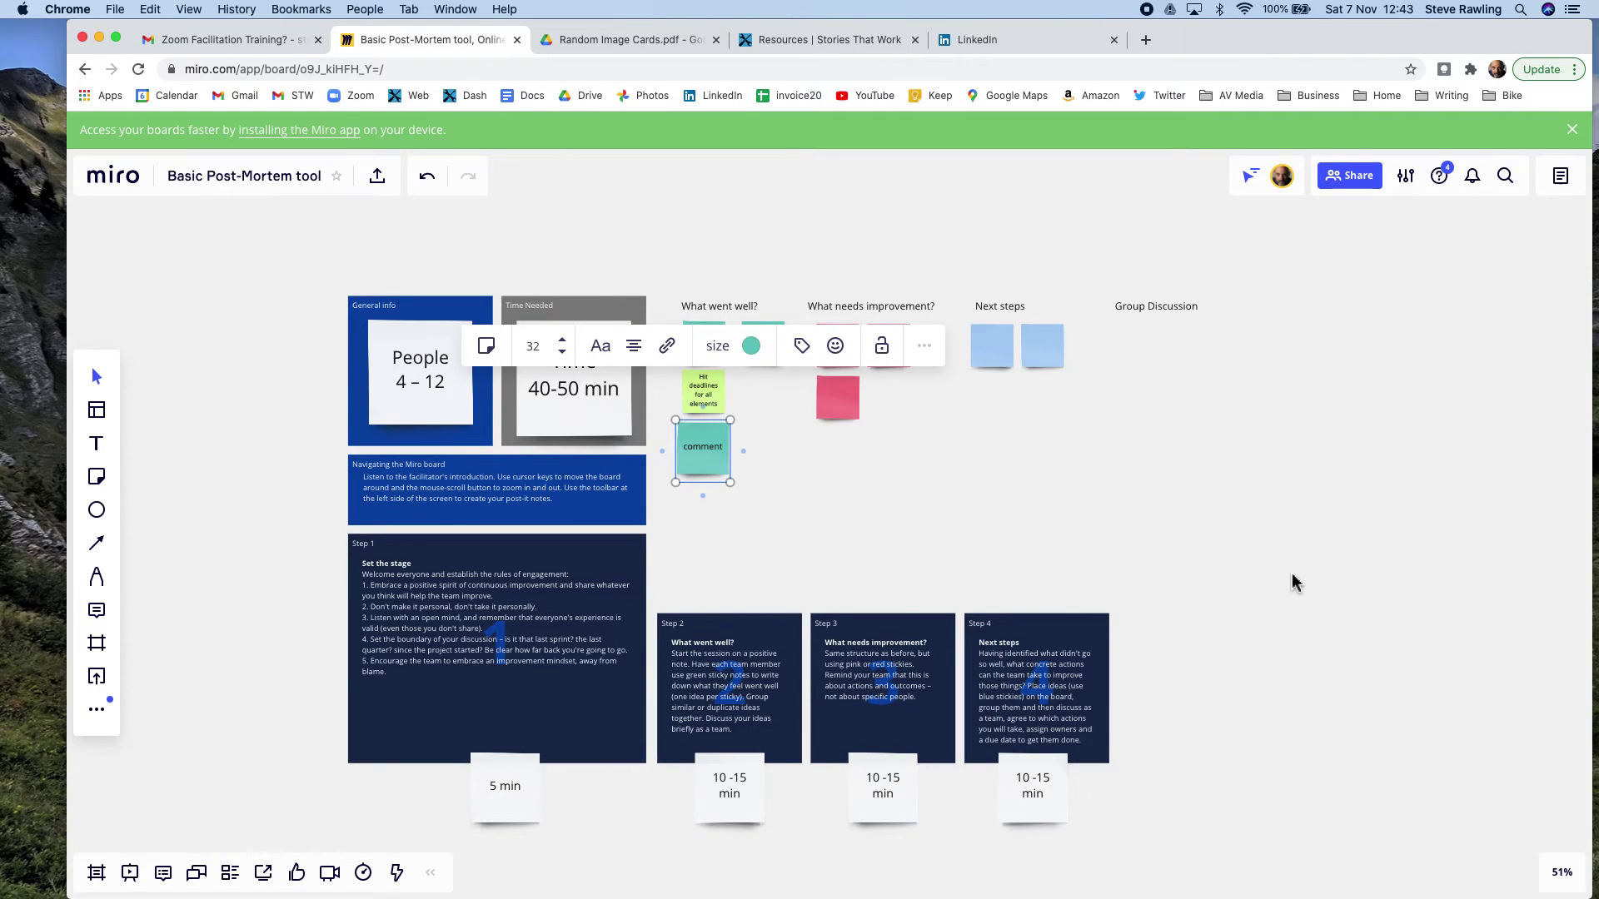
Step: Draw a text box beside Group Discussion, discard it, and return to All boards
click(1170, 310)
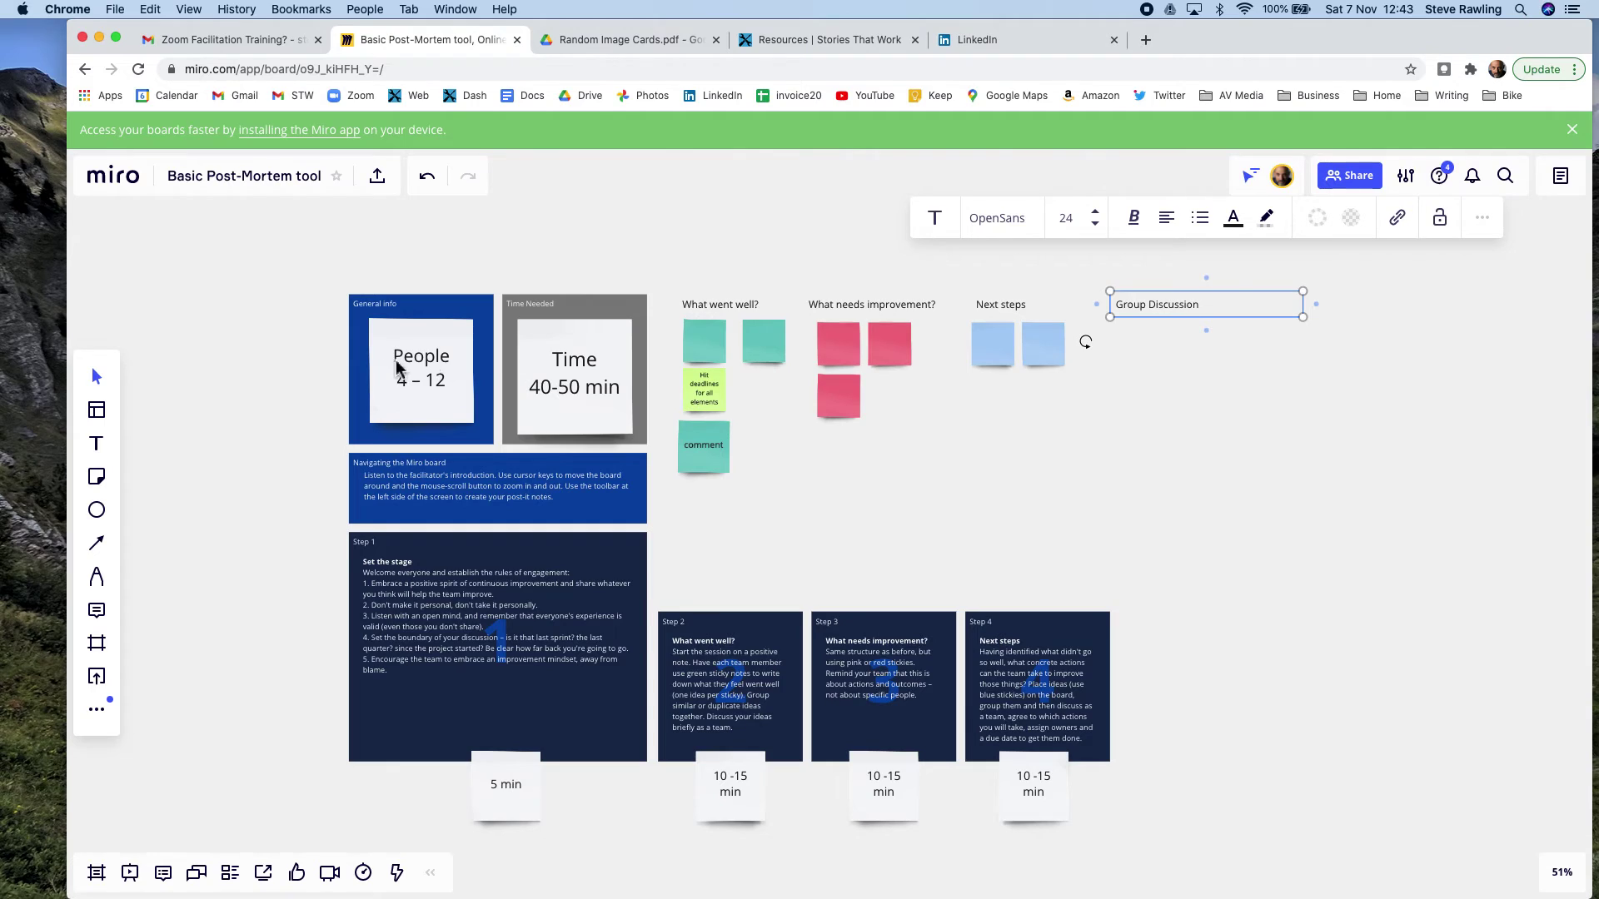
click(1241, 471)
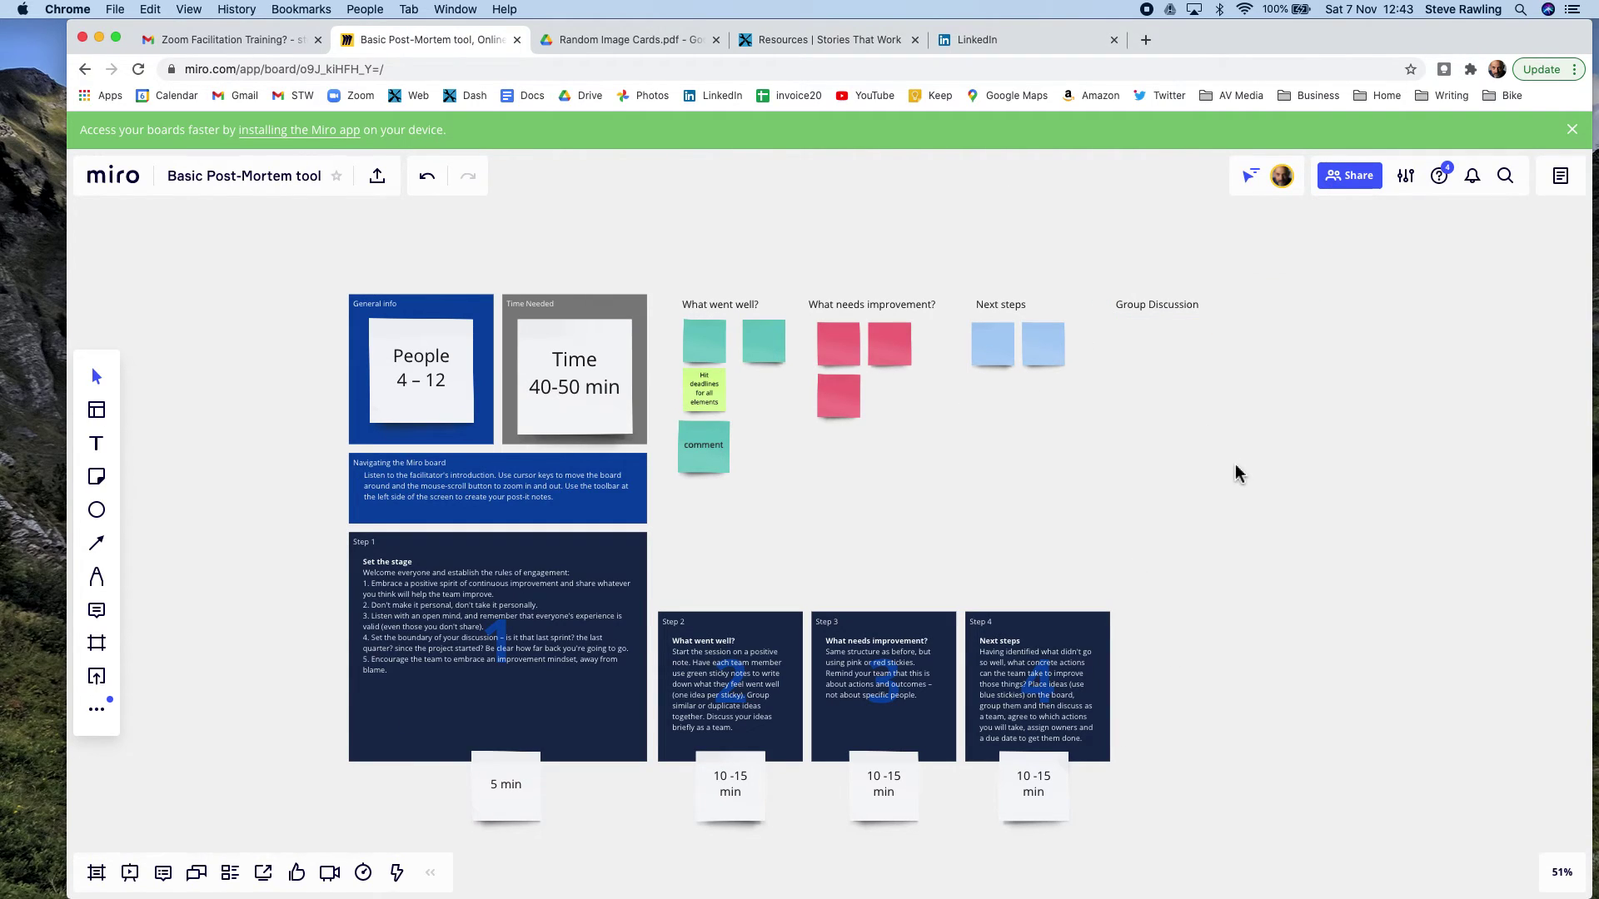
click(102, 450)
drag(1124, 337, 1270, 385)
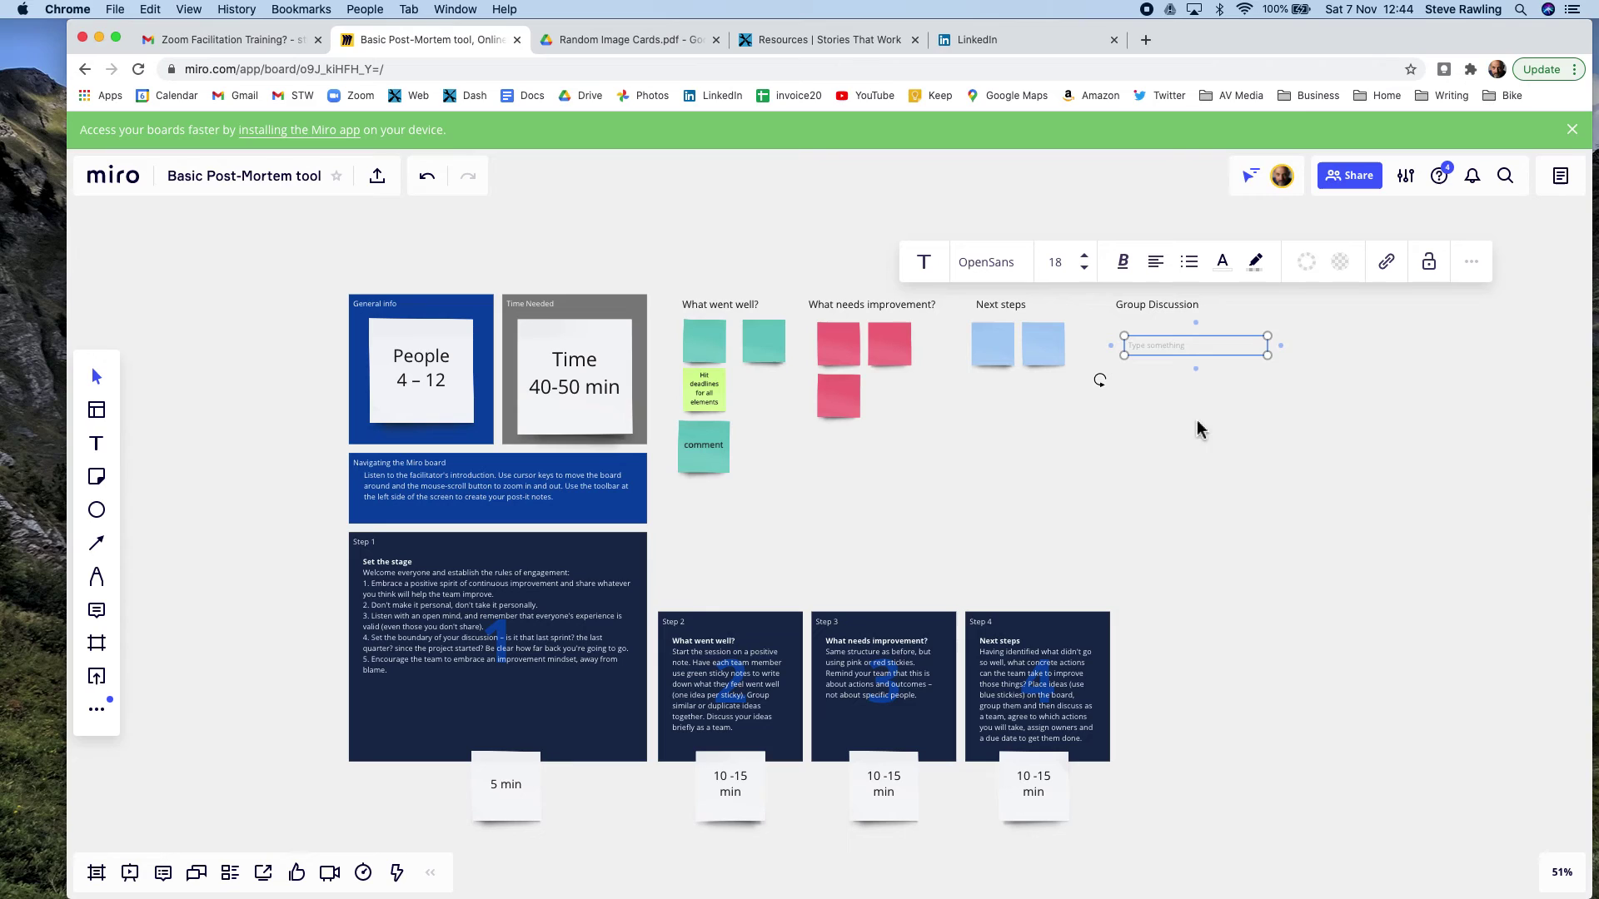
click(1190, 508)
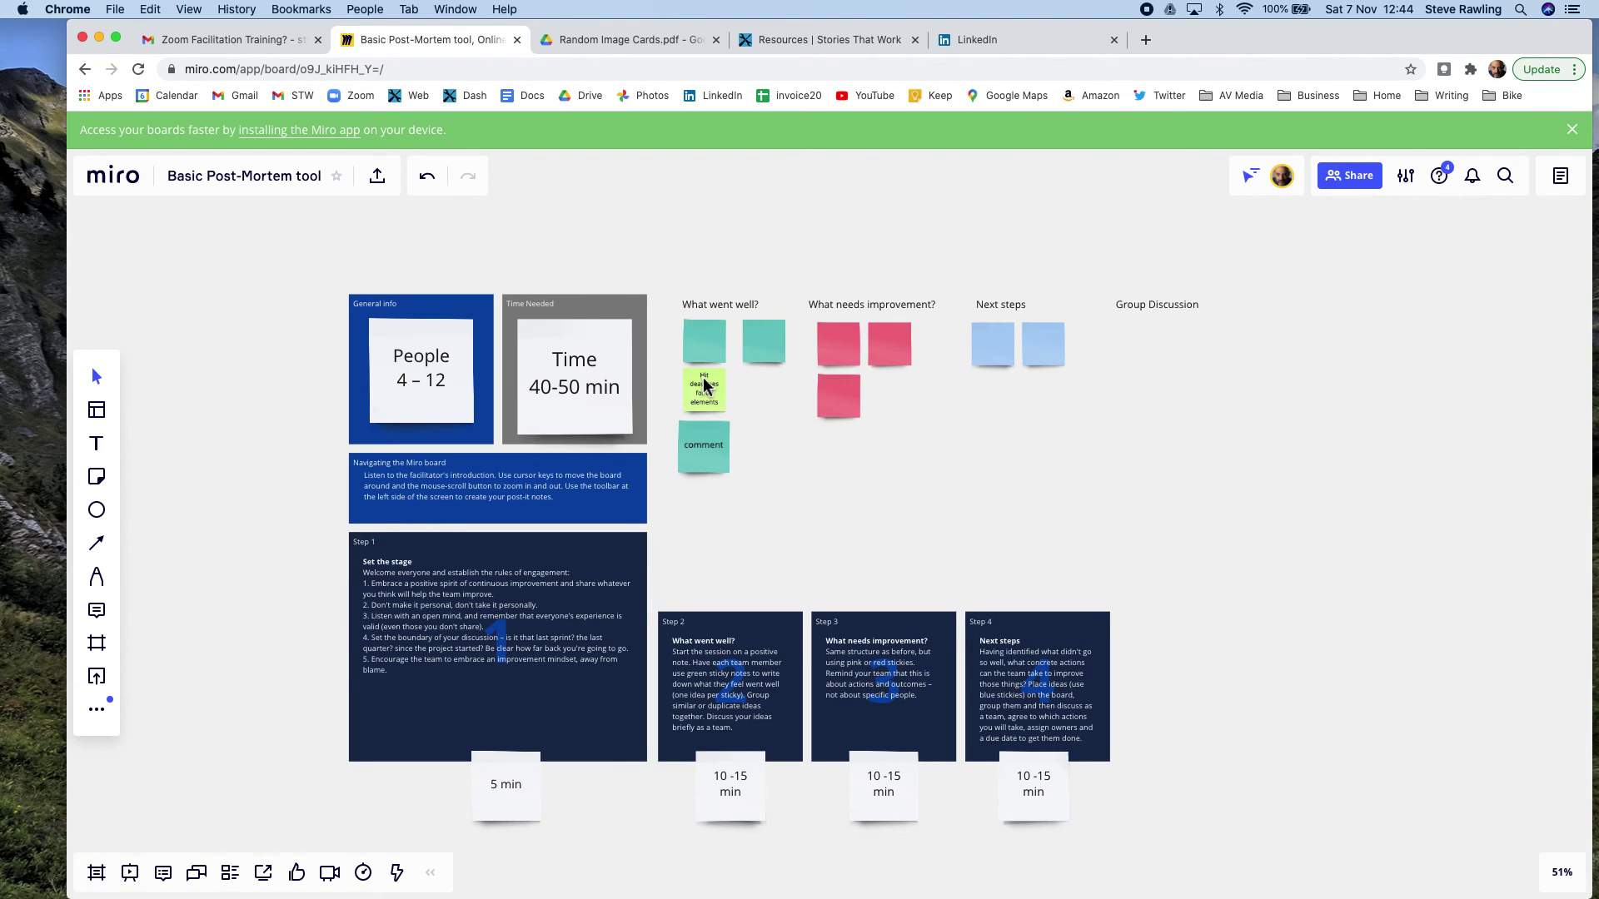
click(110, 189)
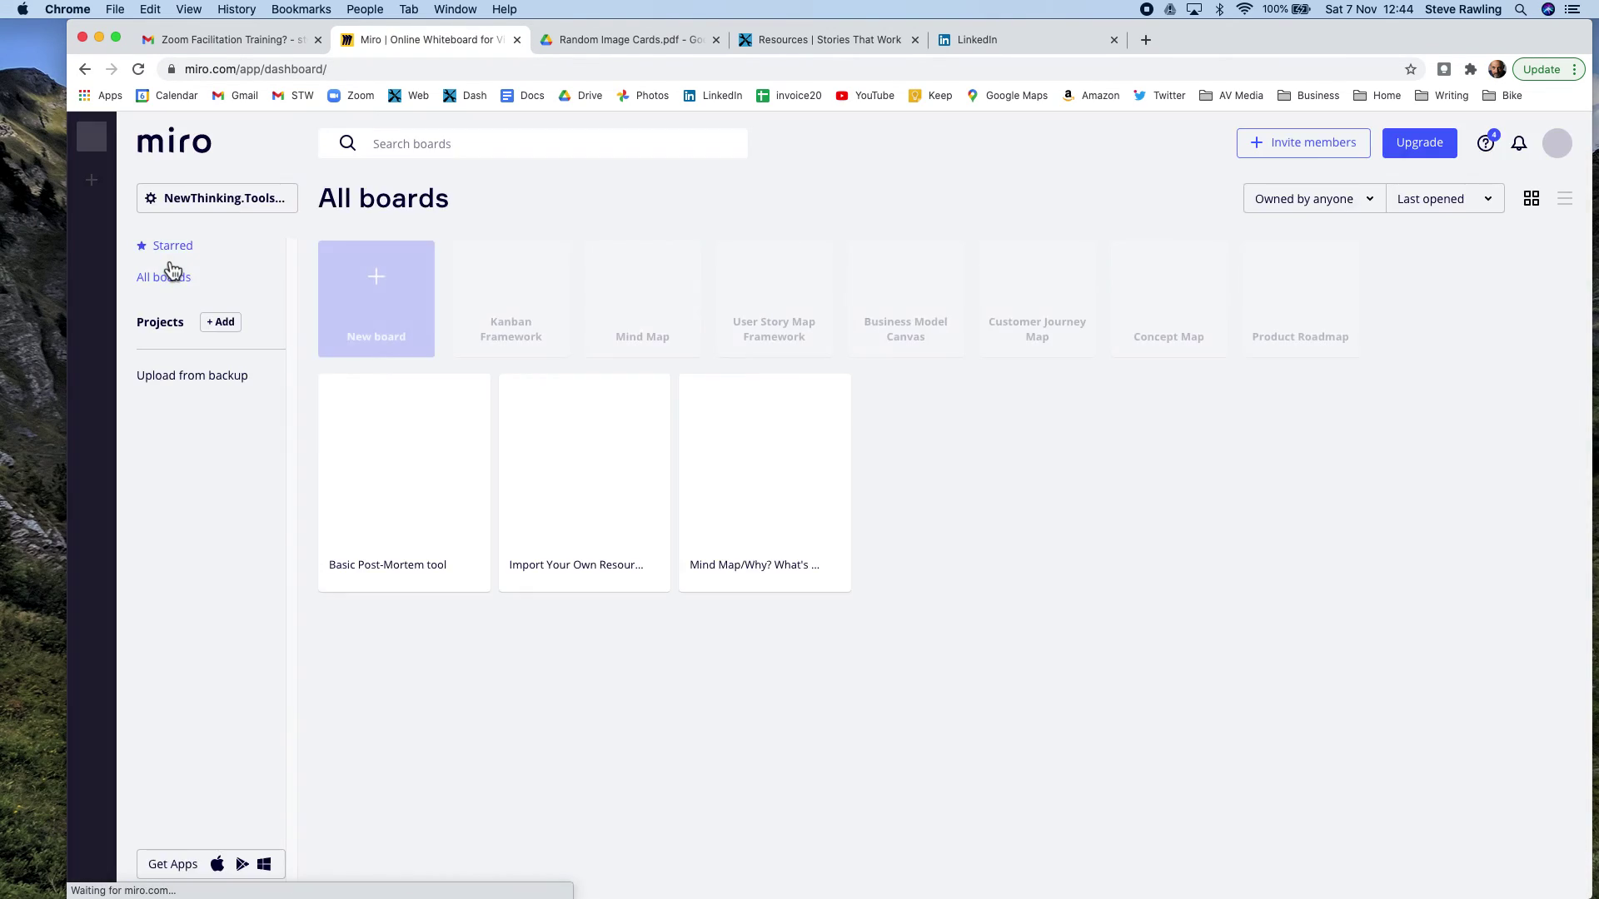